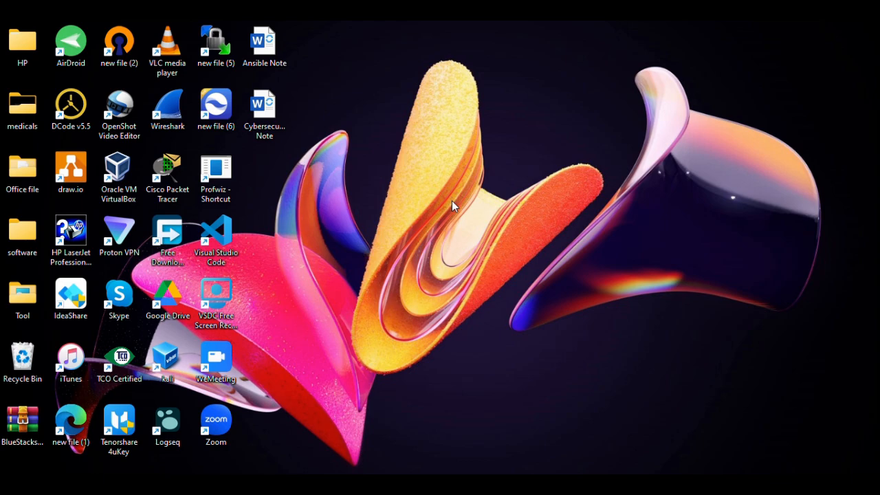
Step: Restore the Firefox window showing the YouTube Ubuntu-on-VirtualBox tutorial
left_click(440, 484)
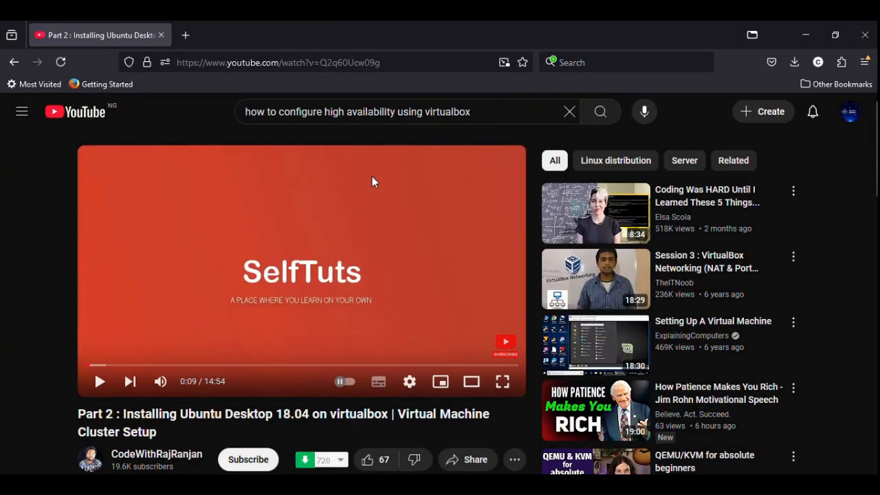
Step: Close the YouTube tab and search Google for 'download kali iso'
left_click(166, 37)
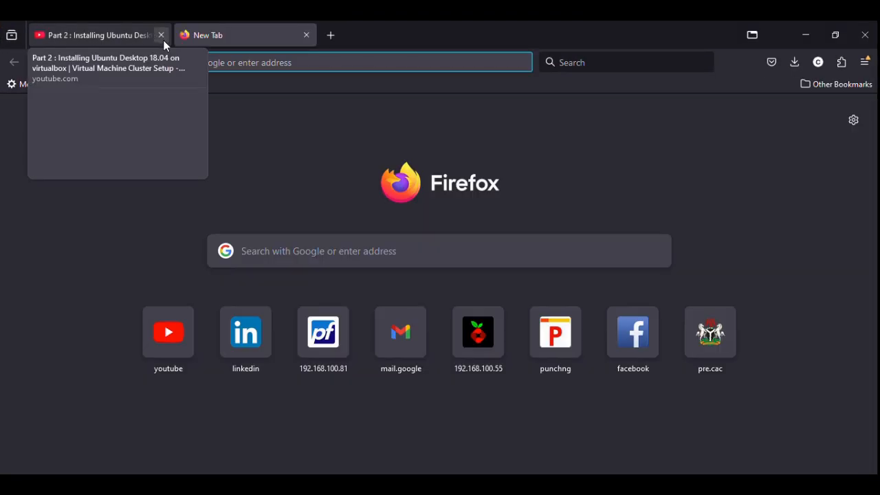
left_click(171, 65)
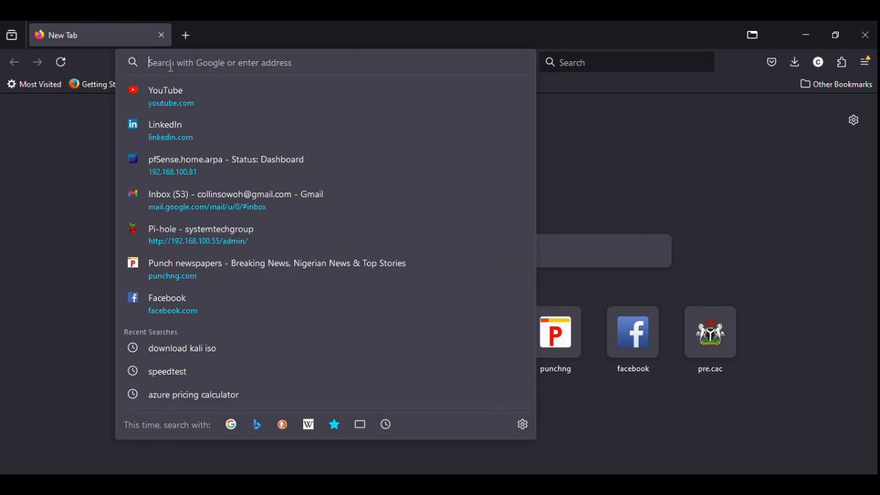
type("dow")
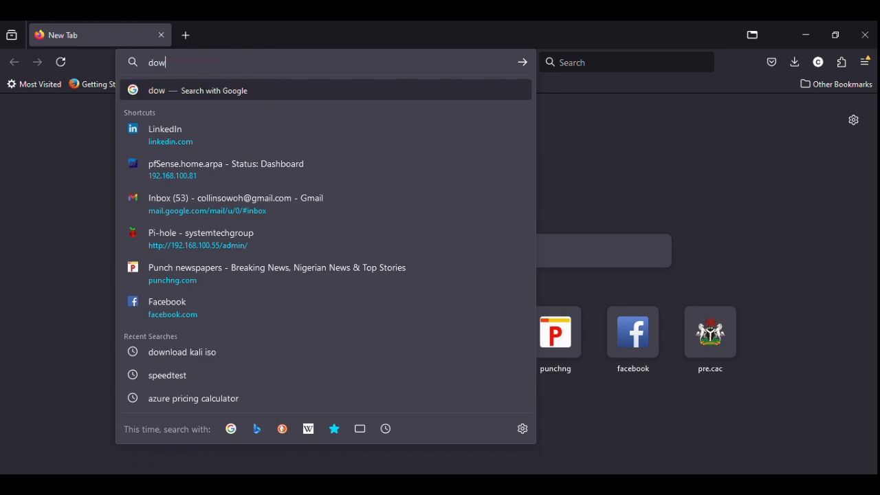
type("nlaod")
key("BackSpace")
key("BackSpace")
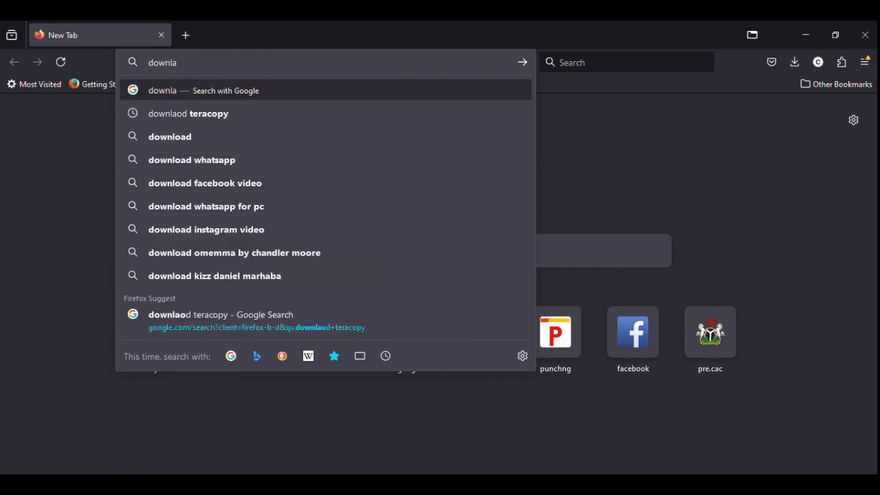
key("BackSpace")
type("oad k")
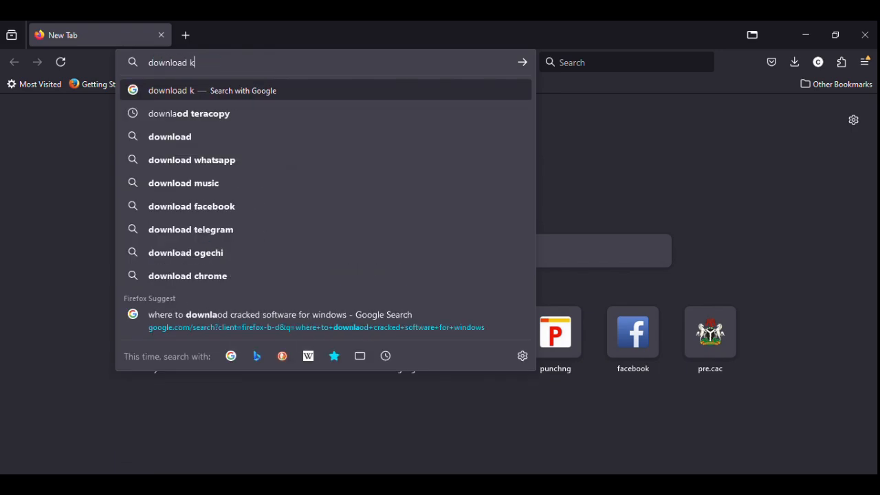
type("ali iso")
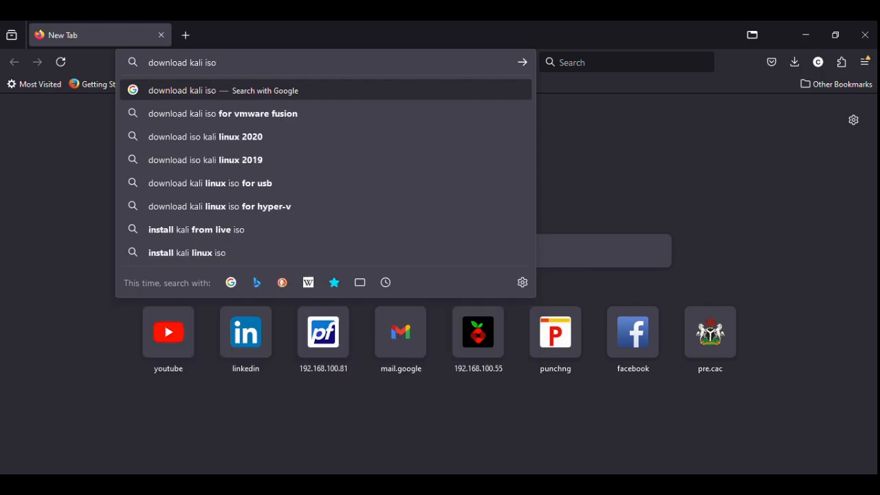
key("Return")
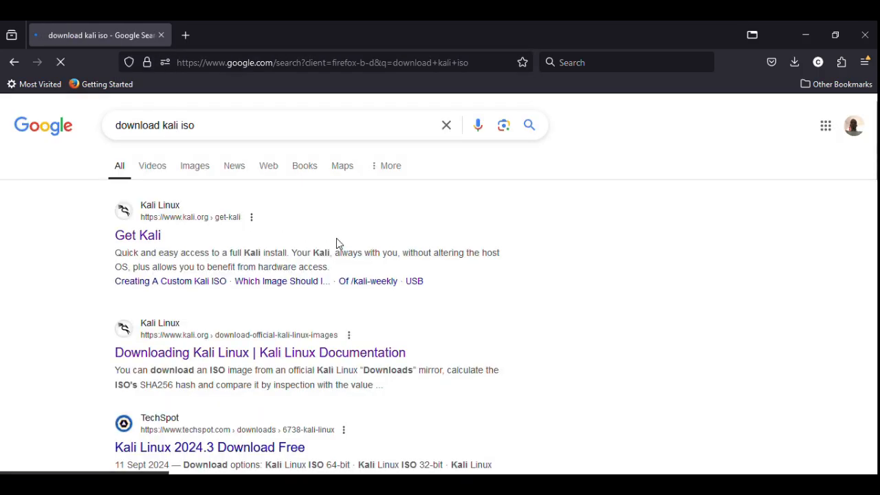
Step: Open 'Official Kali Linux VMware and VirtualBox Images' from the results and find the 64-bit VirtualBox image
scroll(392, 334, "down", 2)
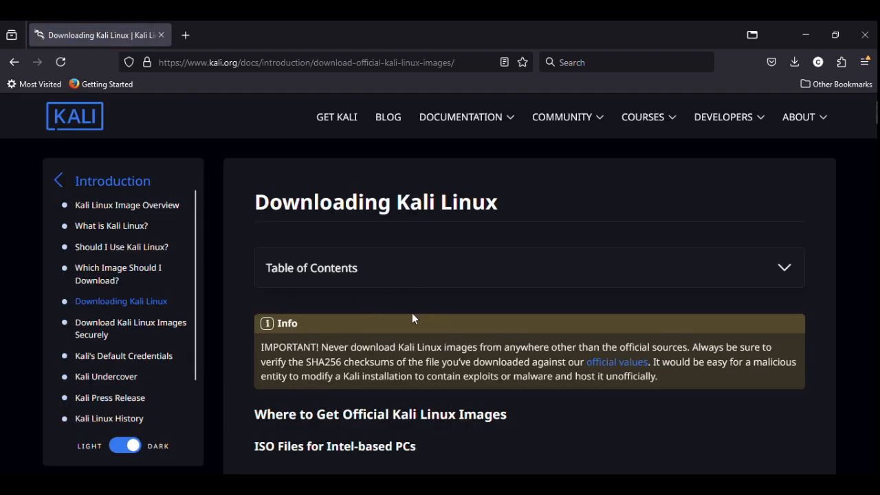
scroll(473, 294, "down", 3)
scroll(476, 297, "down", 5)
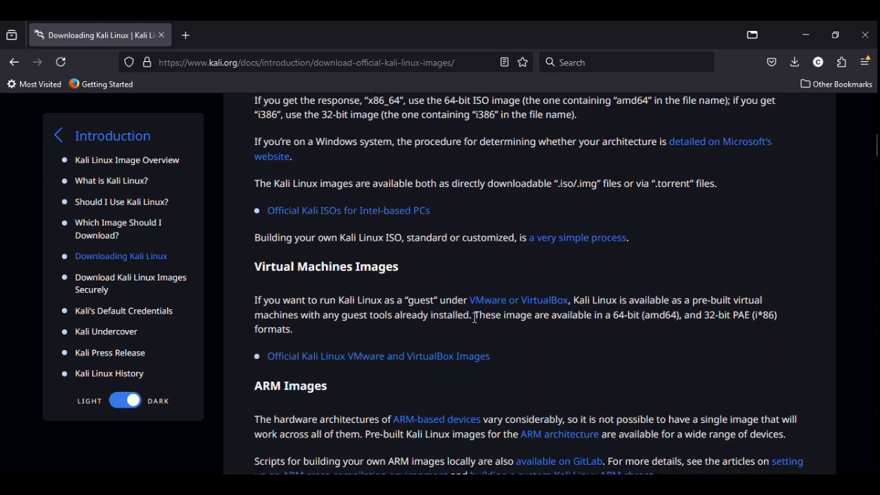
scroll(420, 320, "down", 1)
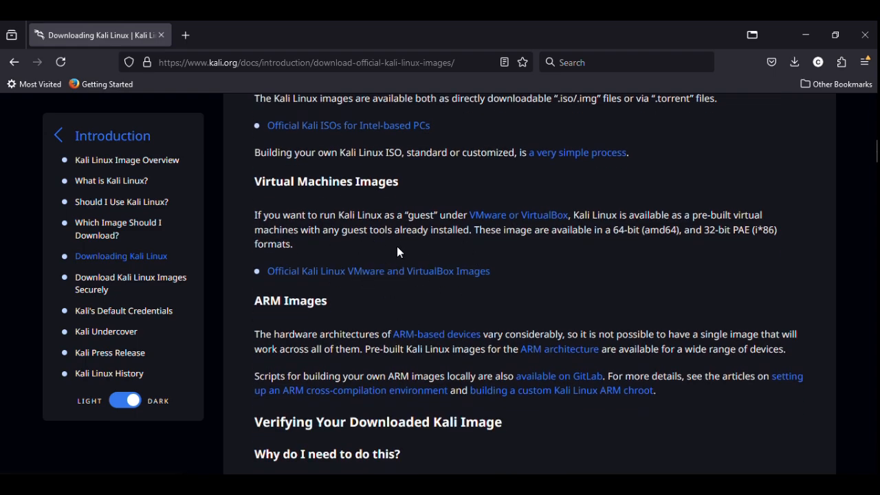
left_click(391, 270)
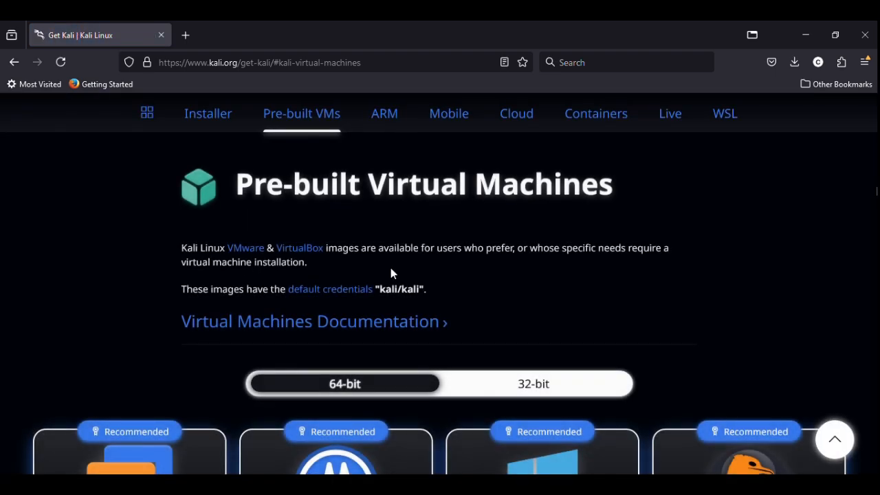
scroll(419, 290, "down", 3)
scroll(418, 290, "up", 3)
scroll(465, 309, "down", 2)
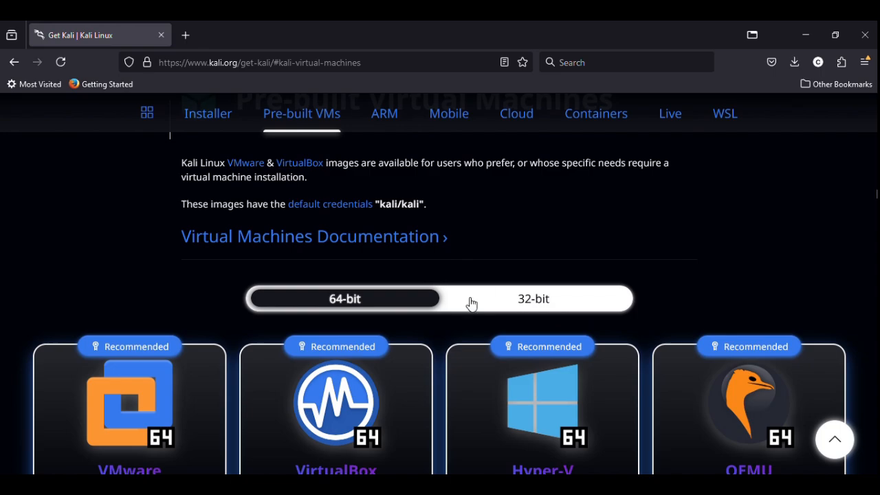
scroll(495, 253, "down", 2)
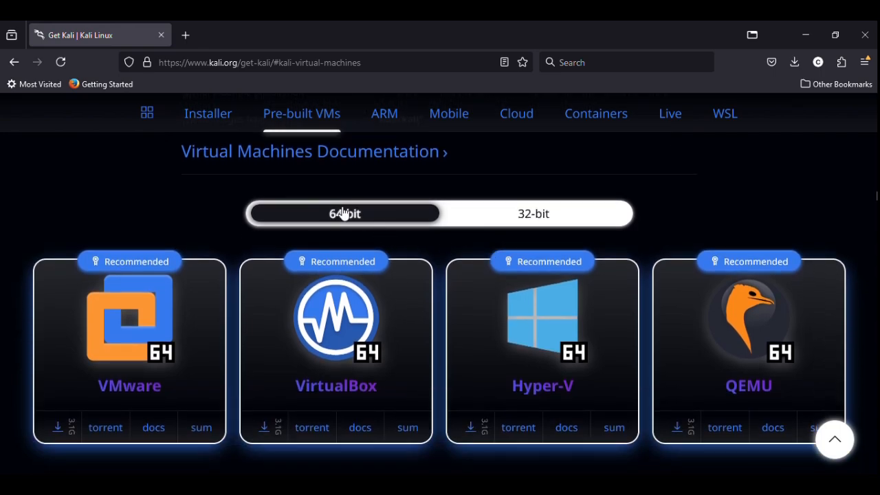
Step: Start the kali-linux-2024.3-virtualbox-amd64.7z download, then cancel it and close the Downloads panel
left_click(263, 426)
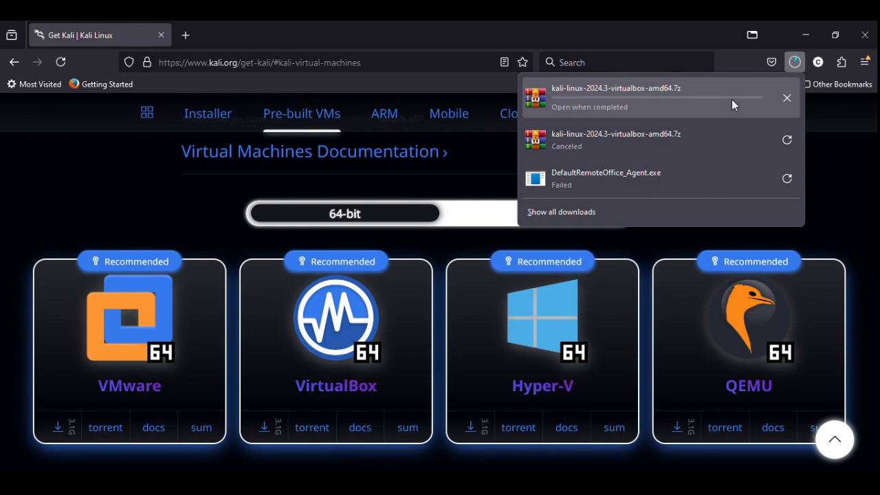
left_click(787, 97)
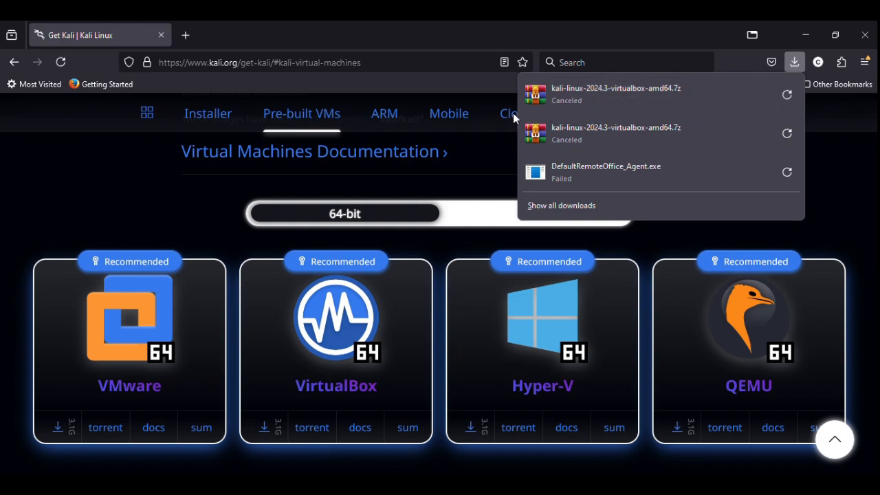
left_click(816, 137)
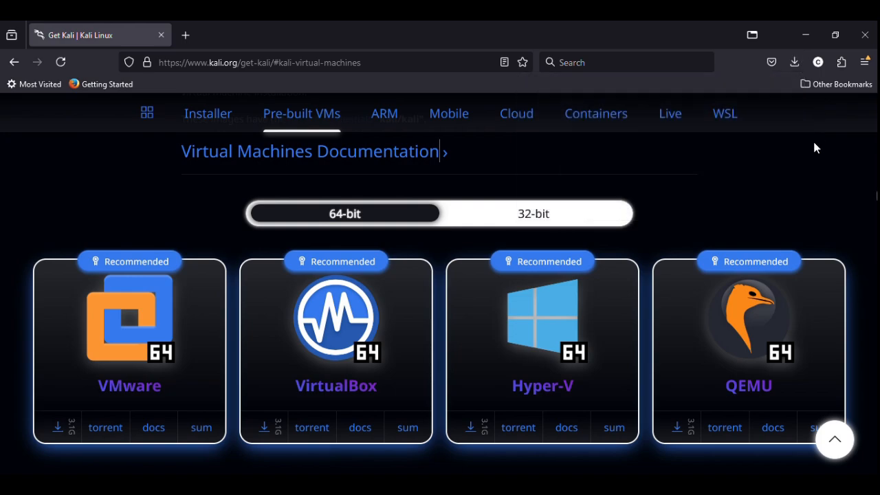
left_click(184, 35)
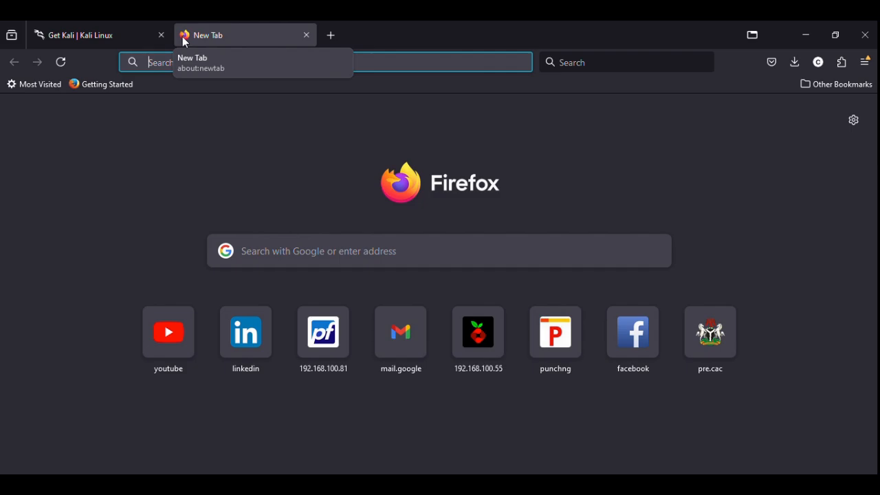
Step: Launch Oracle VM VirtualBox by searching Windows for 'virtual'
left_click(269, 113)
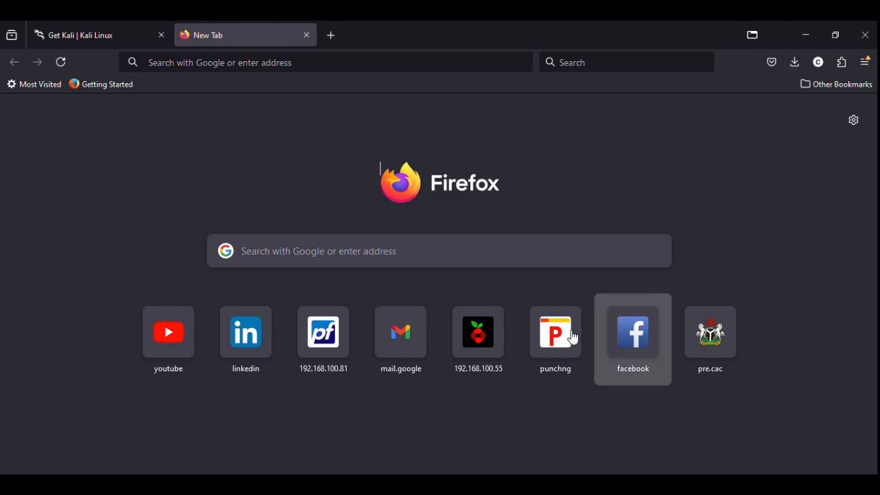
key("super")
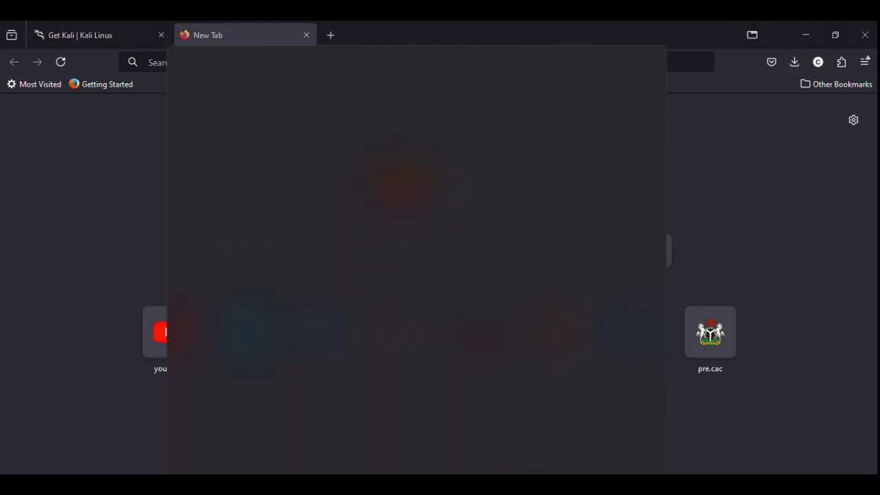
type("virtual")
key("Return")
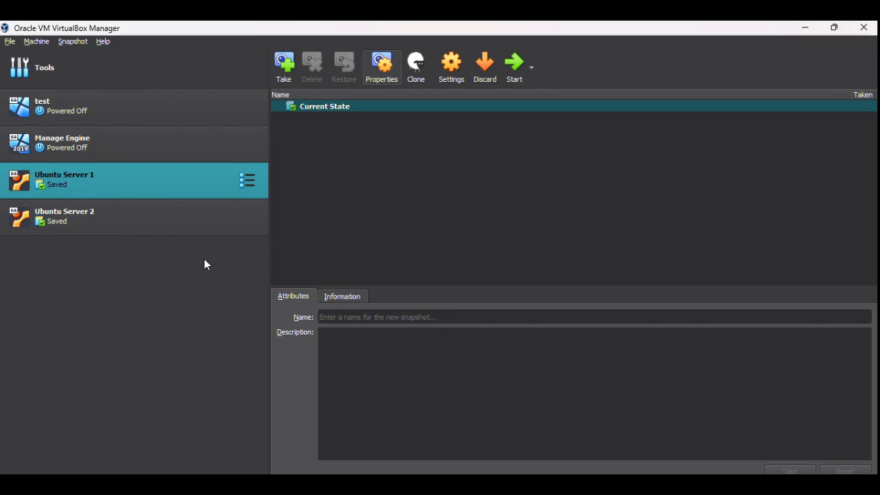
Step: Open the Create Virtual Machine wizard from the Machine menu
left_click(41, 42)
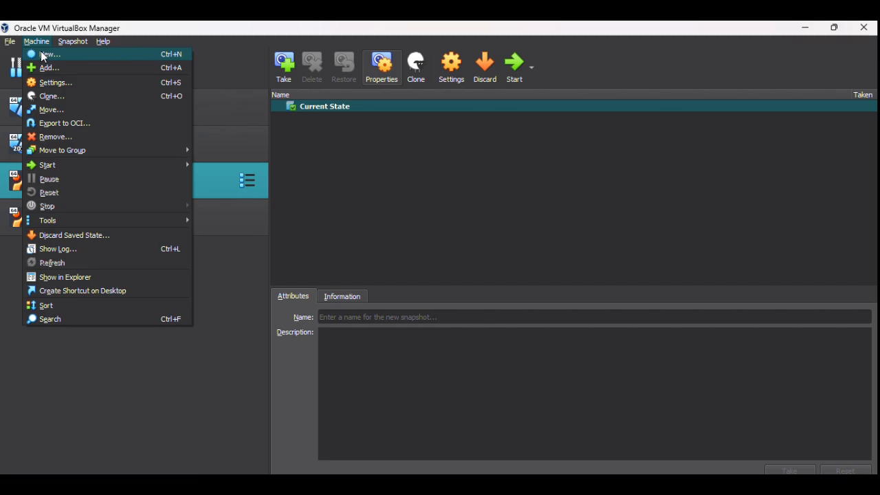
left_click(232, 262)
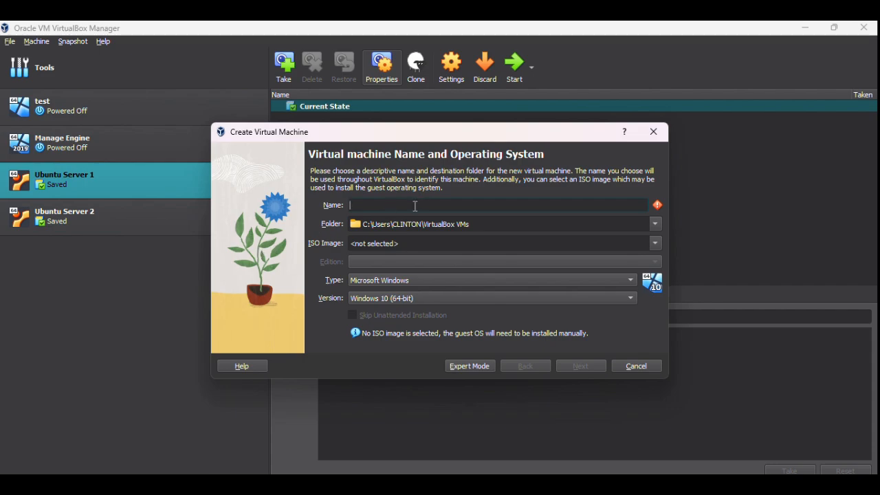
Step: Name the new virtual machine 'Pentesting'
type("kali Machine")
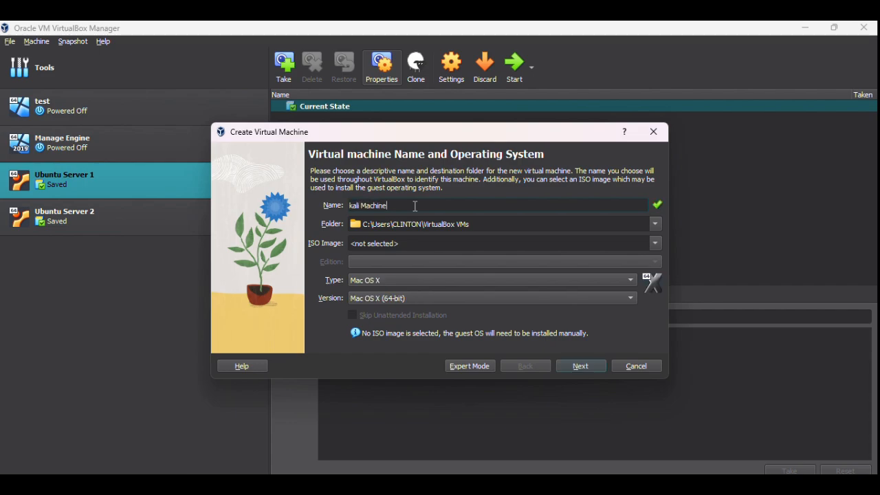
key("Left")
key("Left")
key("Left")
key("Left")
key("Left")
key("Left")
key("Left")
key("Left")
key("Left")
key("Left")
key("Right")
key("BackSpace")
key("BackSpace")
key("BackSpace")
key("BackSpace")
key("BackSpace")
key("BackSpace")
key("BackSpace")
key("BackSpace")
key("BackSpace")
key("BackSpace")
key("BackSpace")
type("Pentesting")
key("Tab")
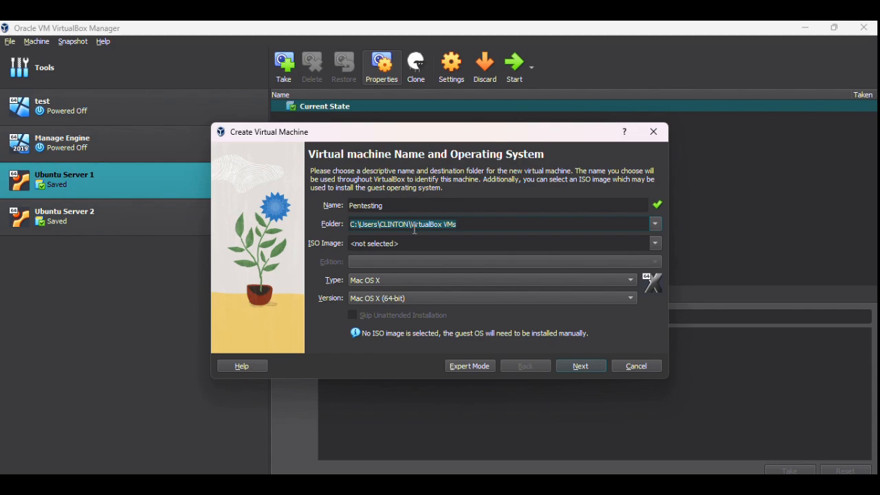
Step: Attach kali-linux-2023.2-installer-amd64.iso as the VM's installation ISO image
left_click(452, 242)
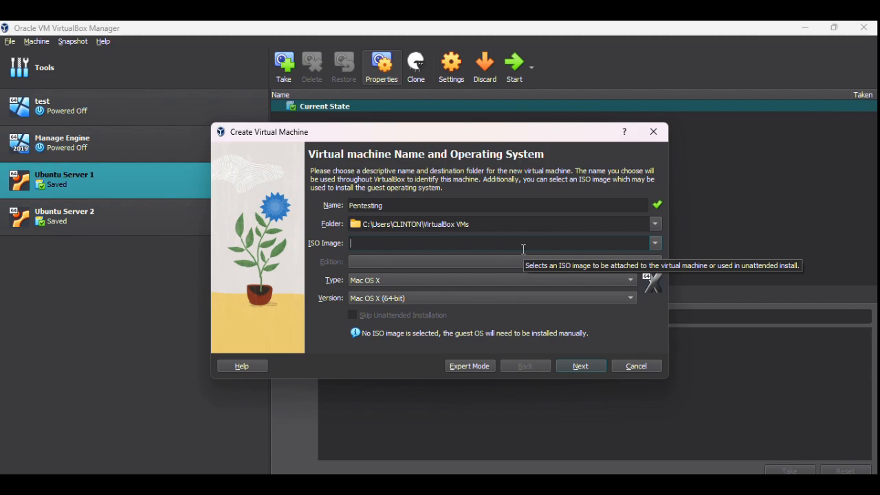
left_click(654, 244)
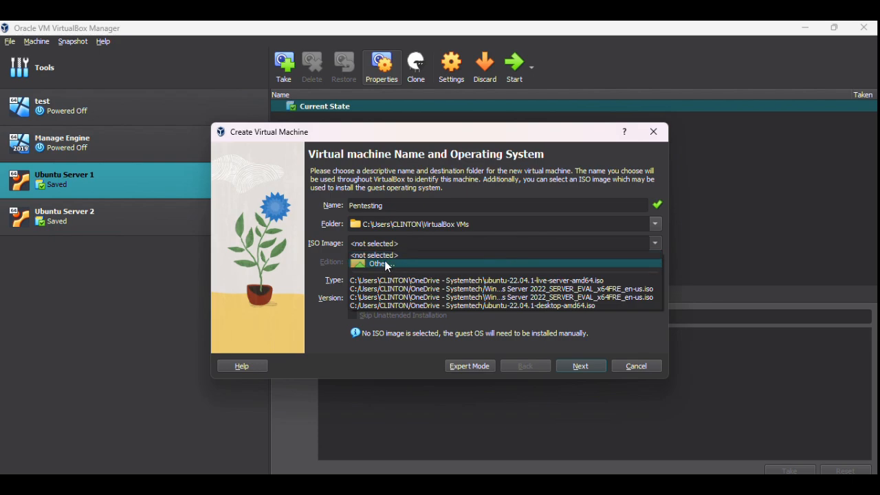
left_click(381, 263)
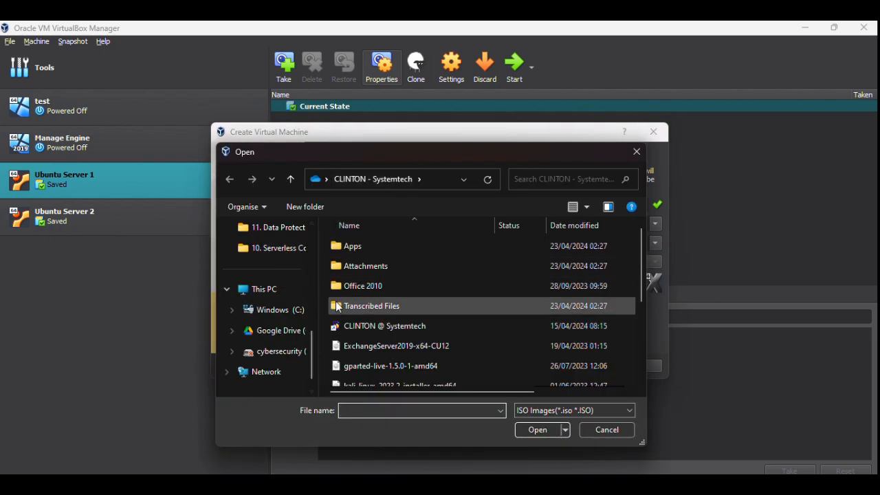
scroll(338, 306, "down", 1)
scroll(339, 306, "down", 2)
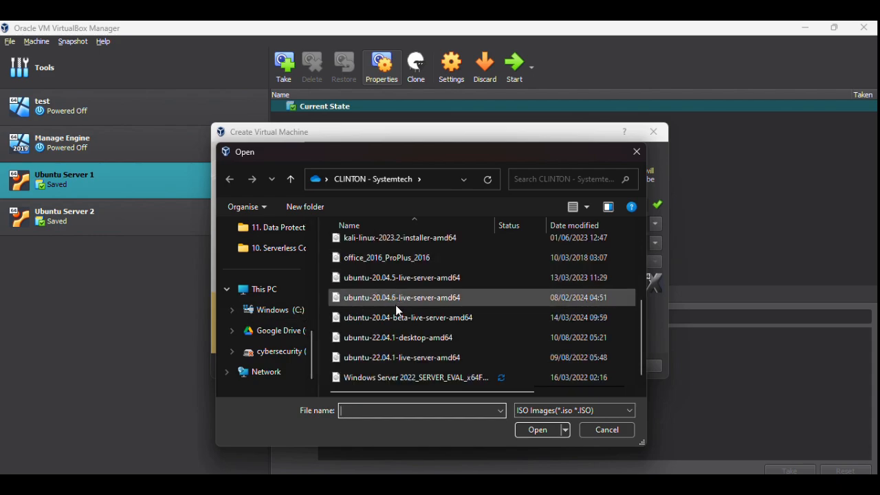
scroll(399, 309, "up", 1)
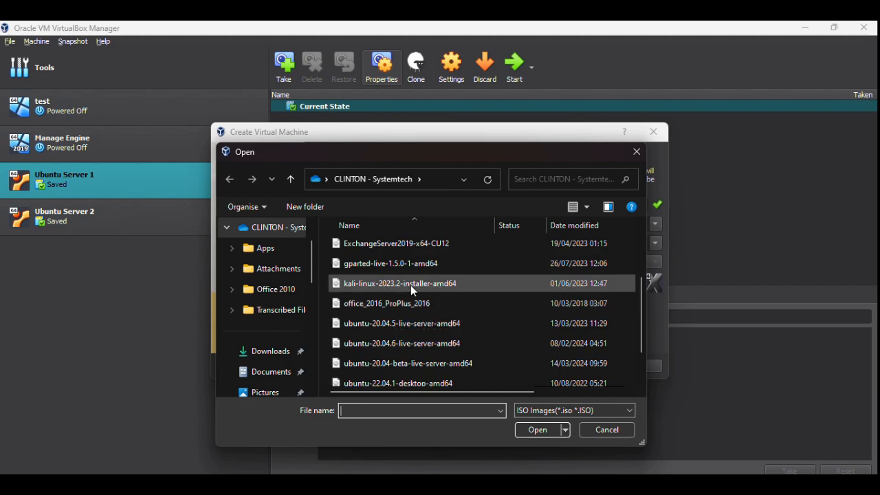
left_click(405, 284)
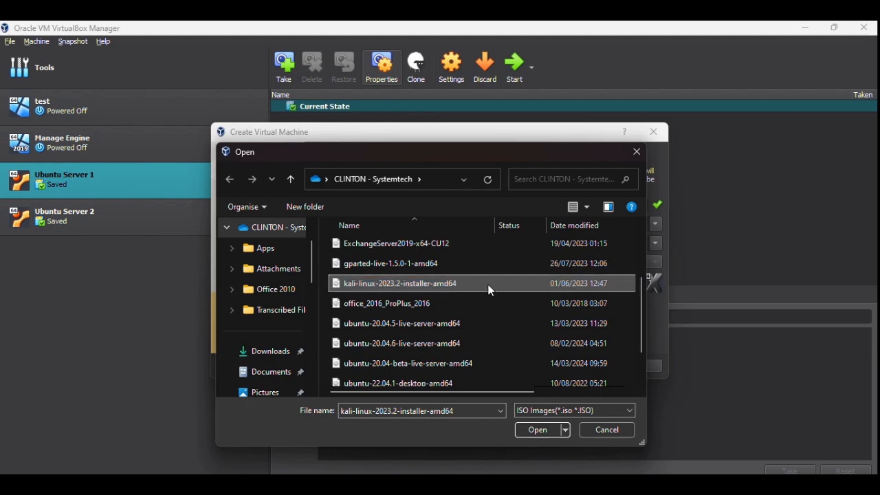
left_click(542, 435)
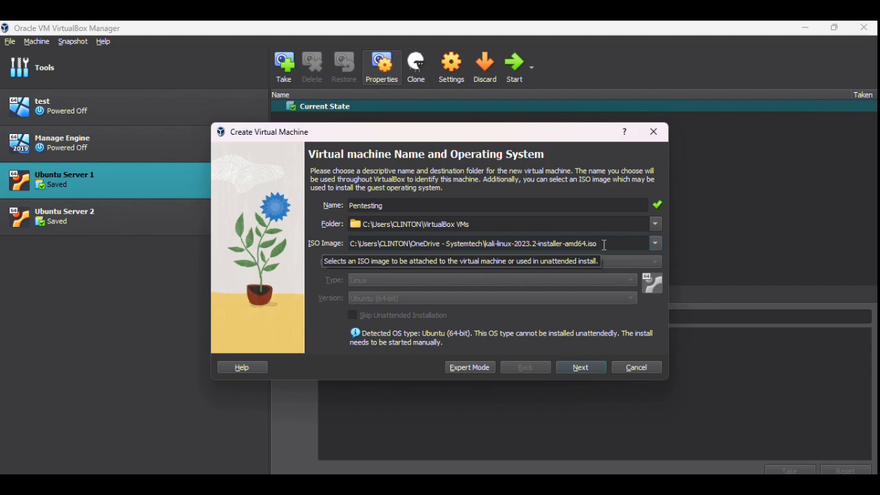
Step: Raise the VM's base memory to 4096 MB and its processors to 2
left_click(580, 368)
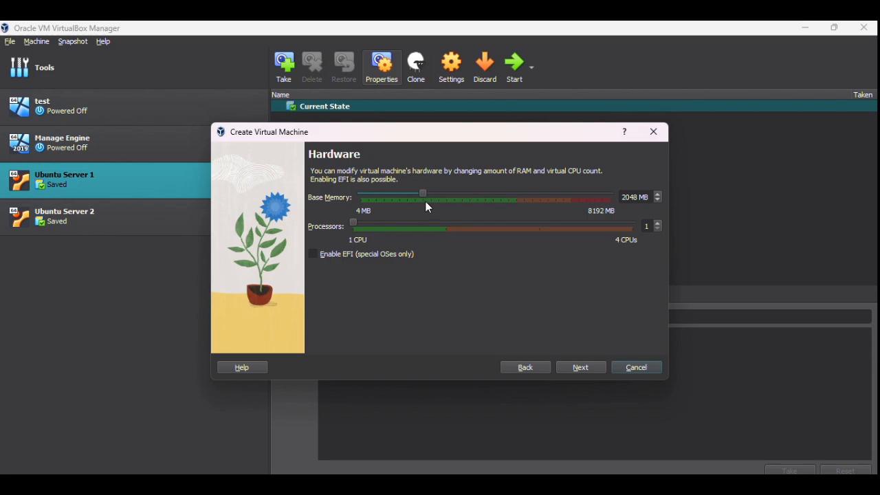
left_click_drag(424, 194, 483, 200)
left_click_drag(351, 222, 417, 227)
Step: Set the virtual hard disk size to 100 GB and review the summary
left_click(592, 370)
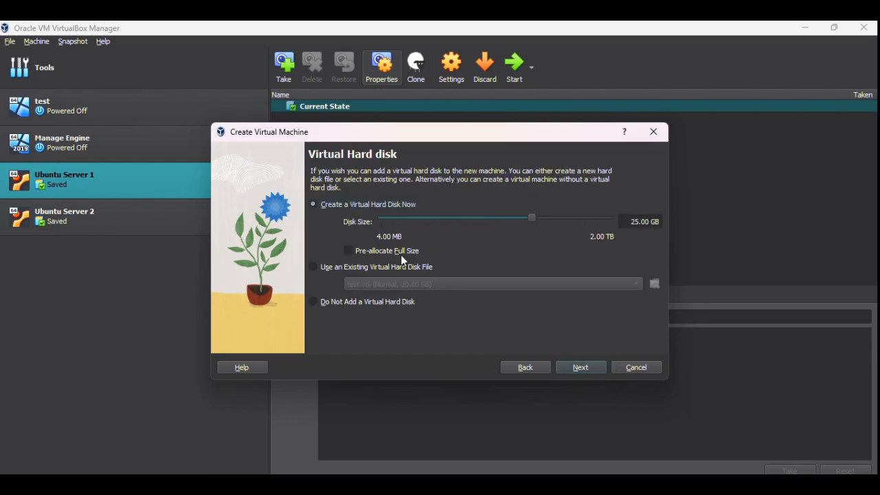
left_click(649, 227)
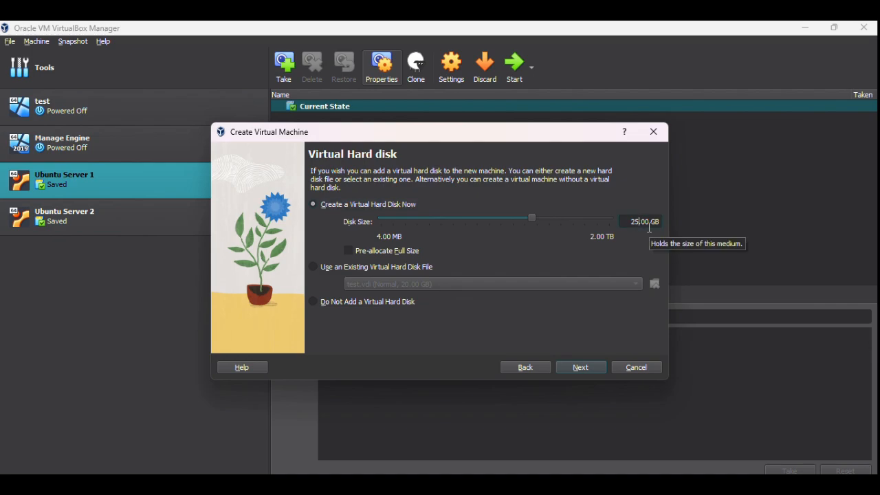
key("BackSpace")
key("BackSpace")
type("50")
key("BackSpace")
key("BackSpace")
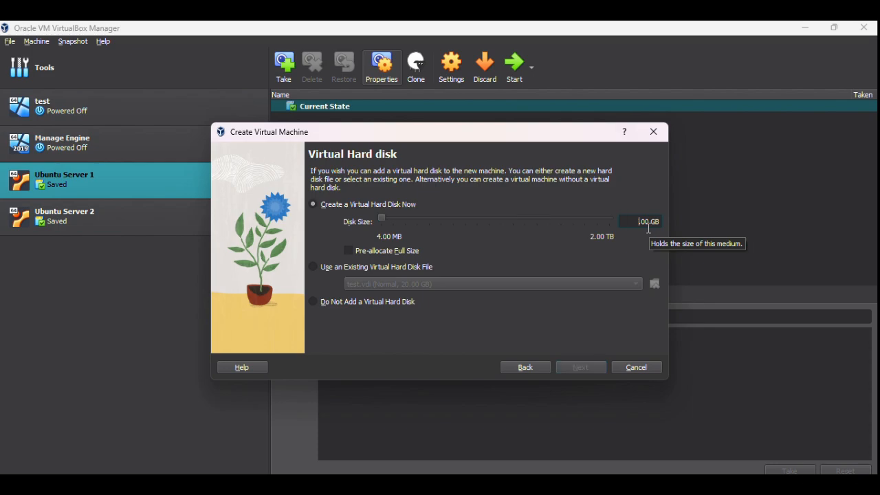
type("100.")
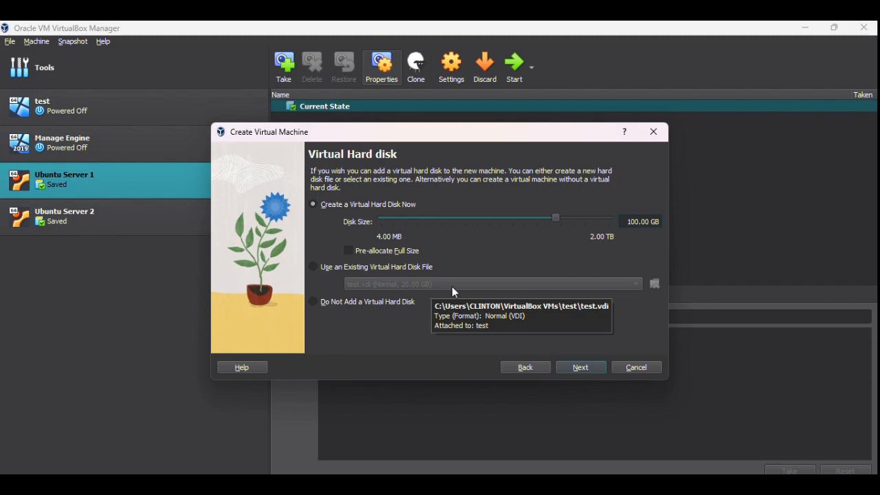
left_click(585, 369)
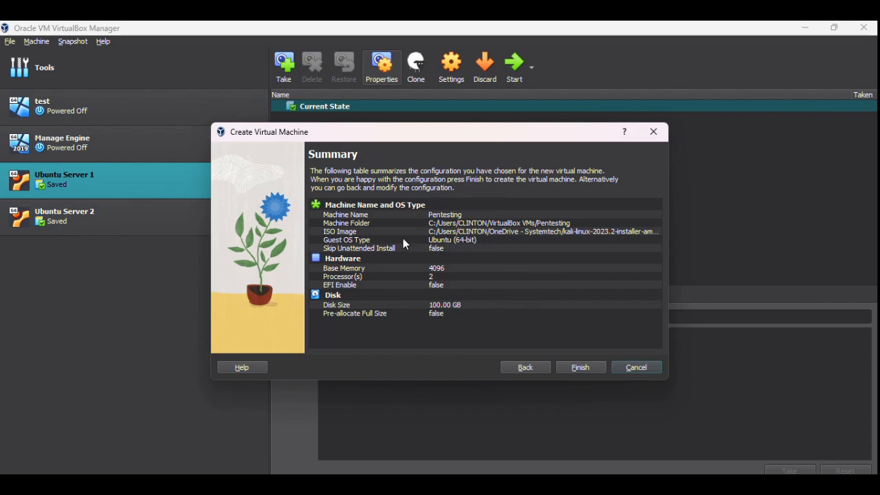
Step: Finish creating Pentesting and boot it to the Kali installer menu
left_click(575, 370)
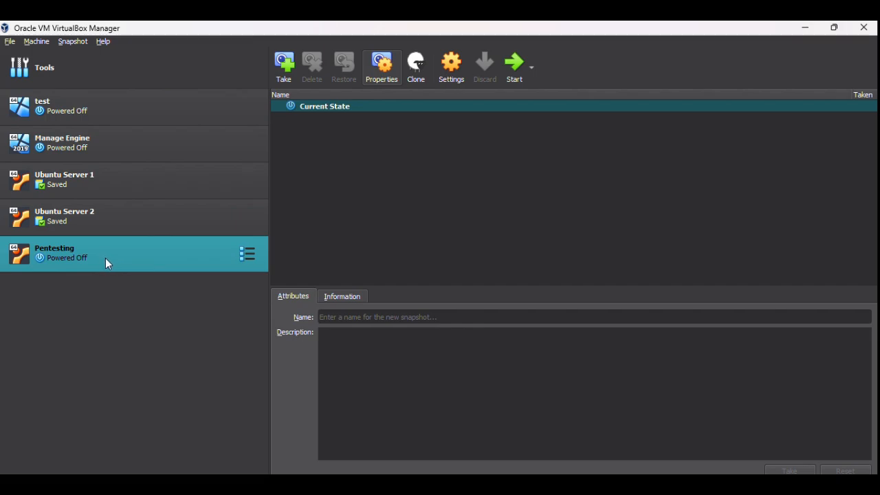
left_click(513, 78)
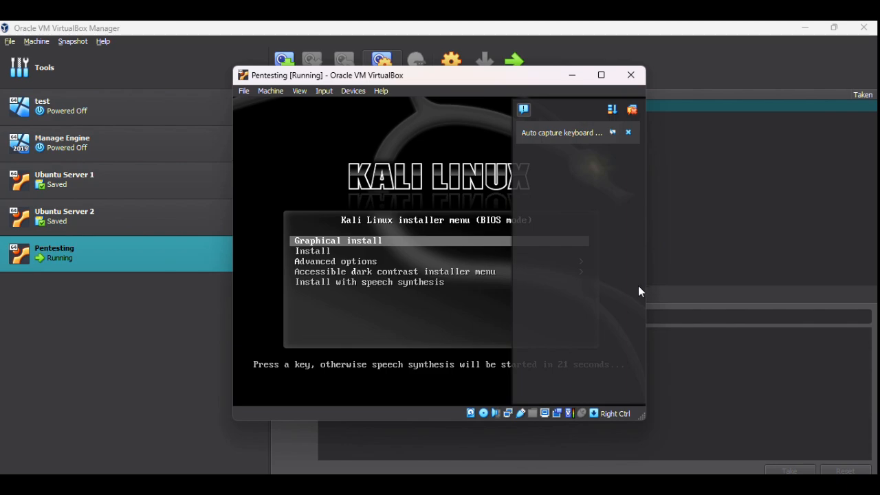
Step: Start Kali's Graphical install and switch the VM window to full-screen mode
left_click(627, 133)
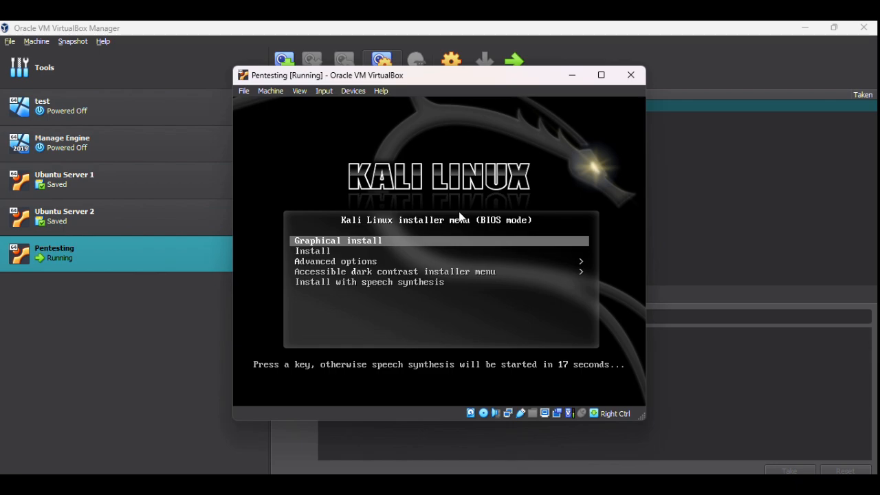
key("Return")
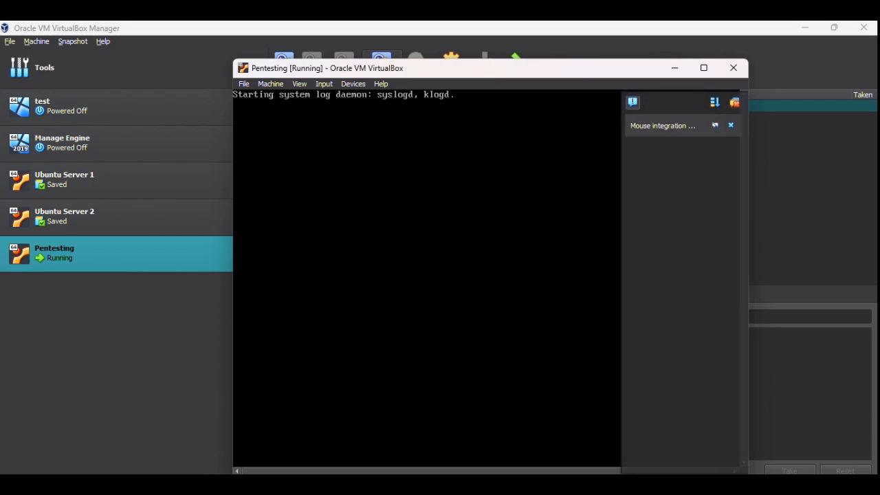
left_click(731, 125)
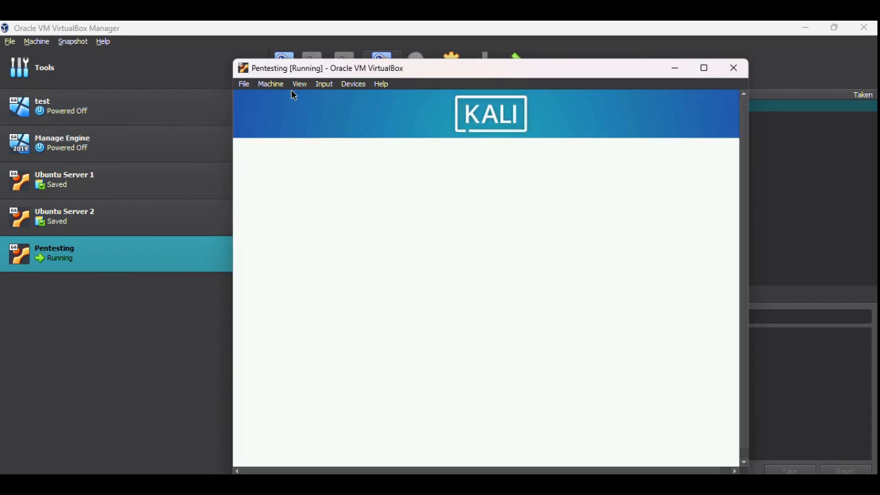
left_click(298, 85)
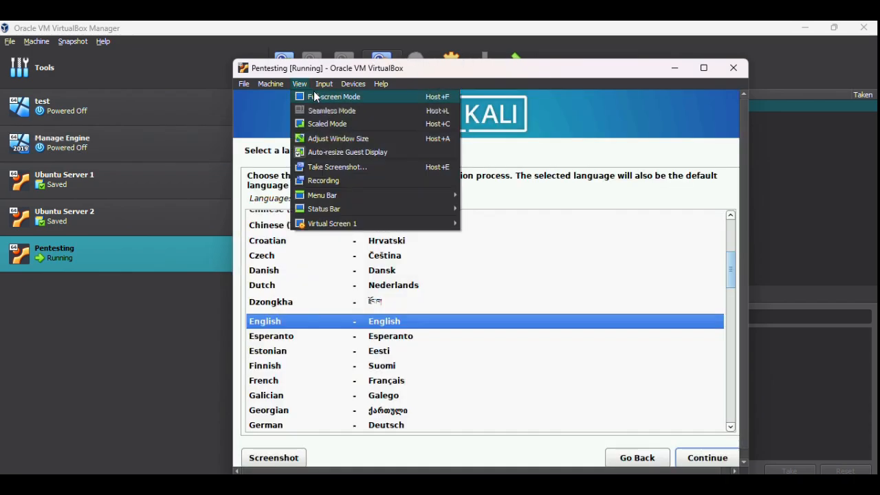
left_click(318, 96)
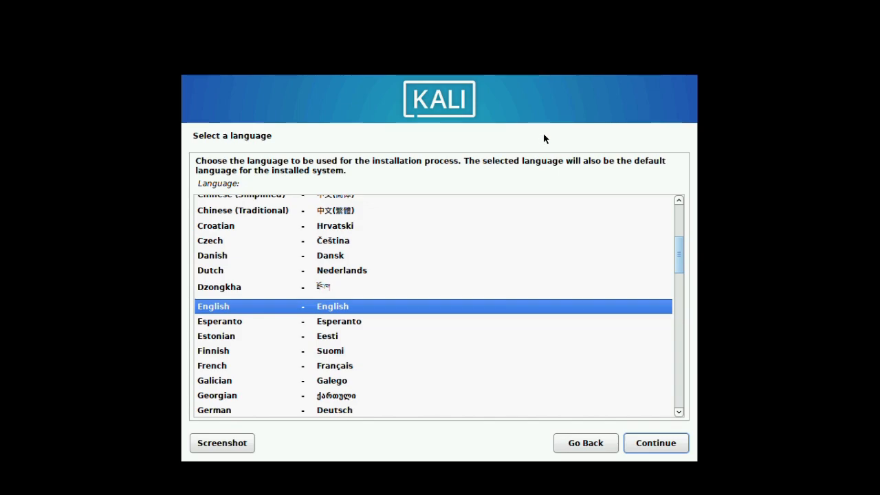
Step: Choose English as the language, Nigeria as the location and an American English keyboard
left_click(659, 443)
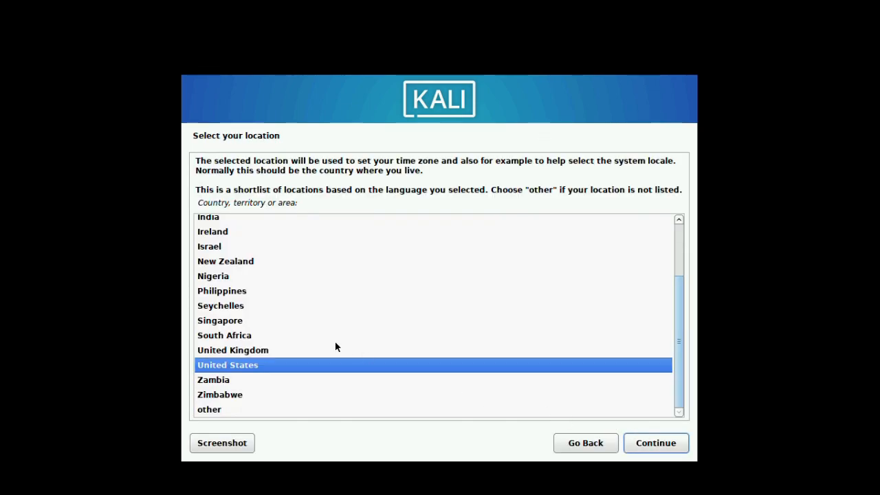
scroll(327, 344, "up", 2)
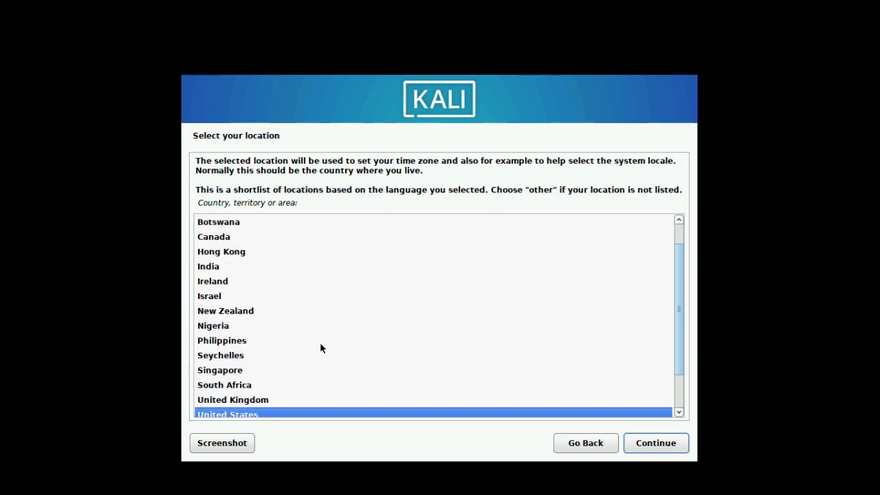
scroll(320, 344, "down", 2)
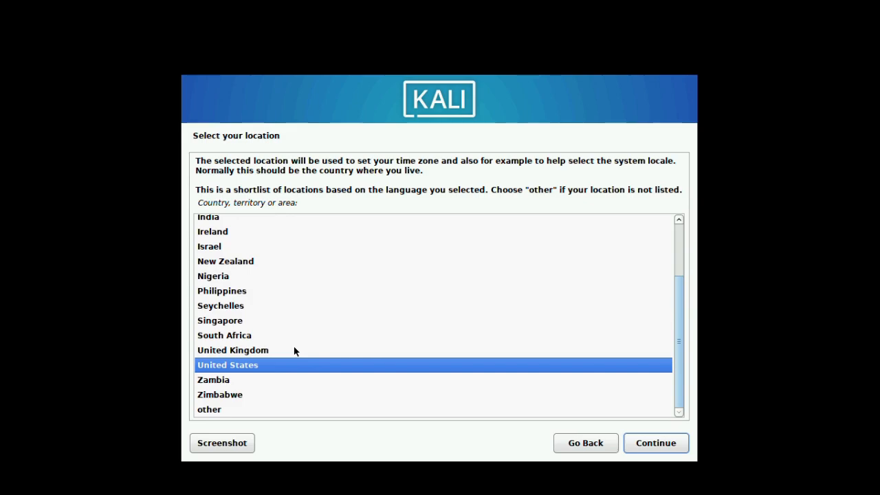
left_click(207, 282)
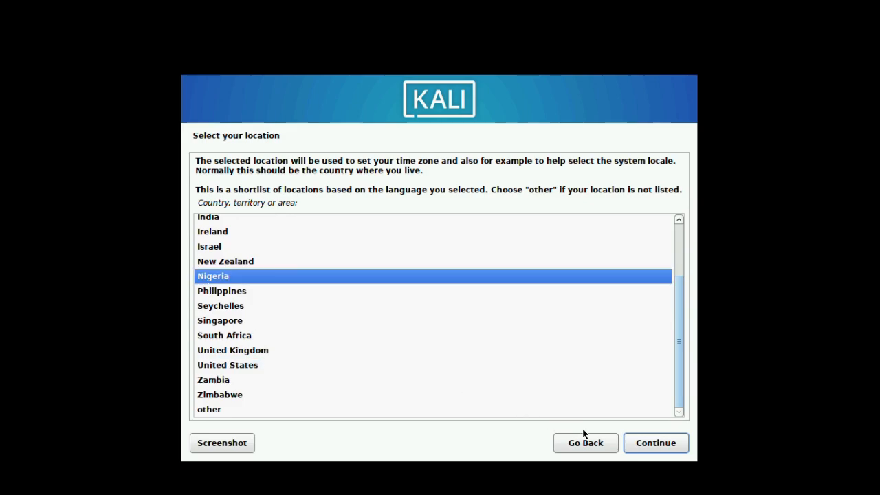
left_click(635, 446)
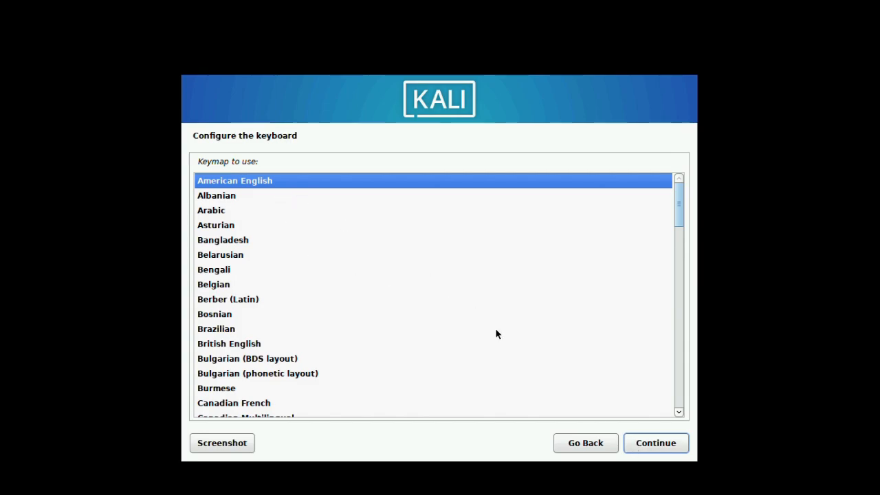
left_click(647, 446)
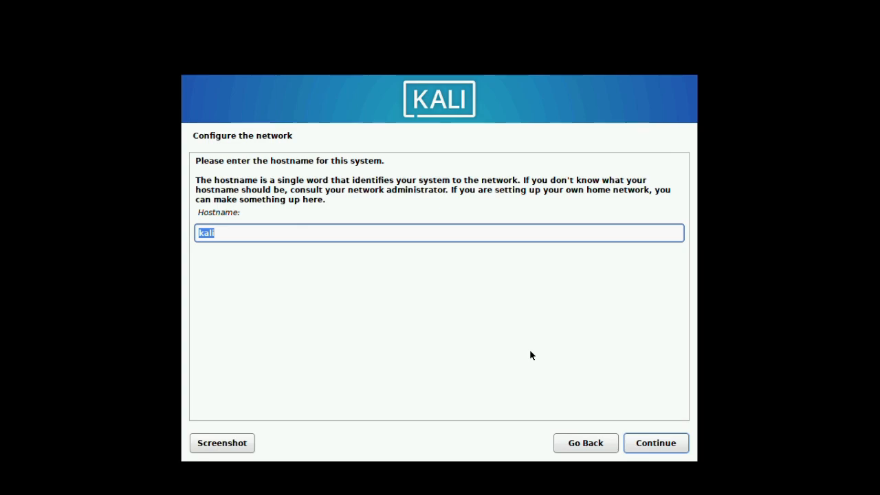
Step: Set the hostname to 'cyb3rnett', leave the domain name empty, and enter the user's full name
key("Right")
key("BackSpace")
key("BackSpace")
key("BackSpace")
key("BackSpace")
type("cybe")
key("BackSpace")
type("3rnett")
left_click(655, 444)
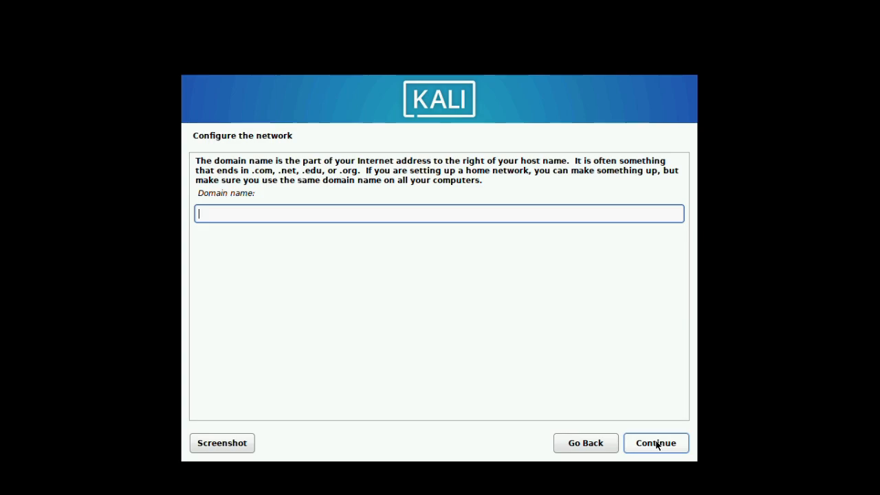
left_click(656, 443)
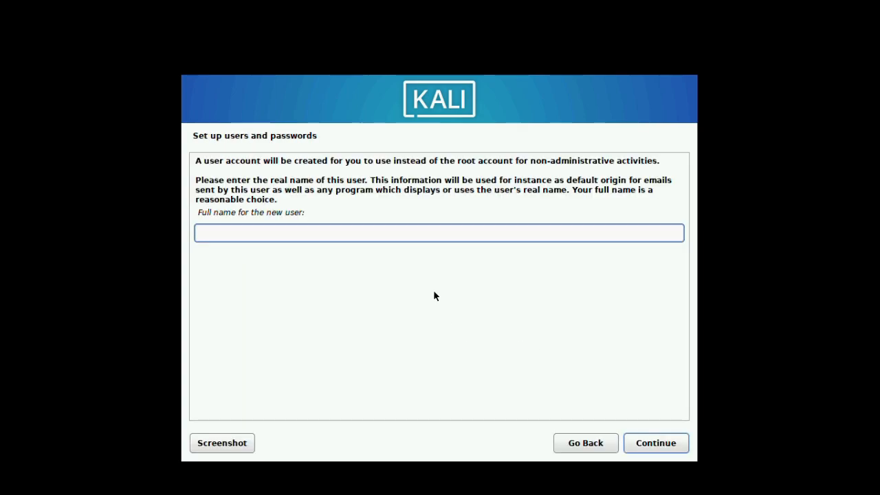
type("Cyb3rnett Se")
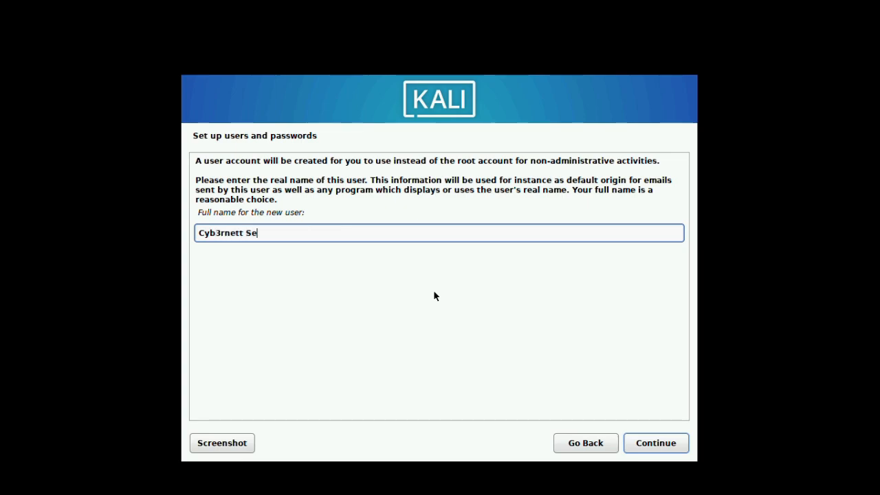
type("curity")
Step: Confirm the full name and keep the suggested username to reach password entry
left_click(641, 445)
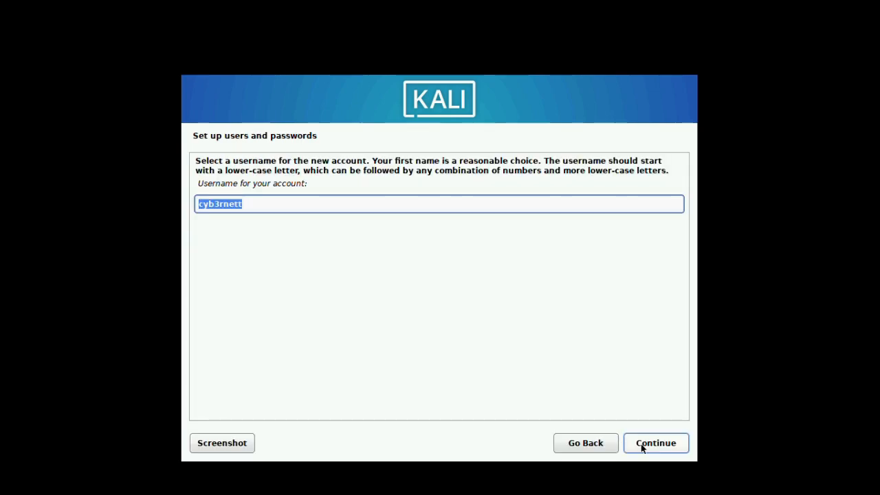
left_click(249, 204)
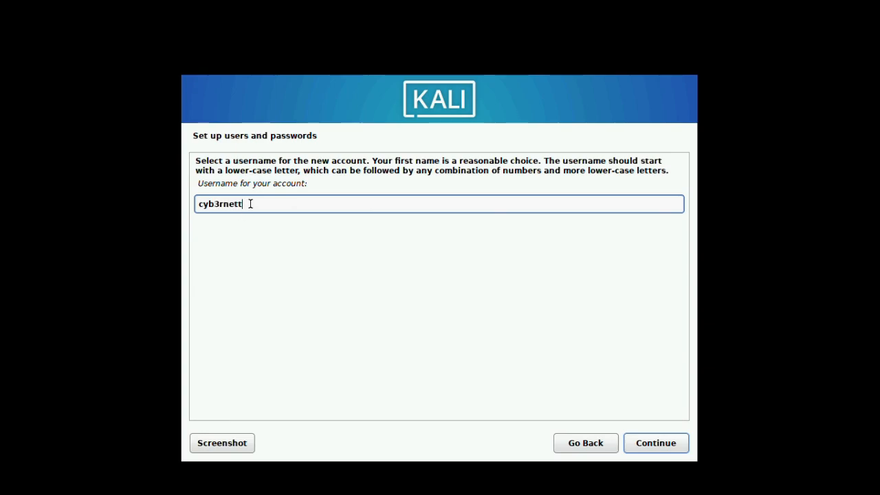
left_click(656, 446)
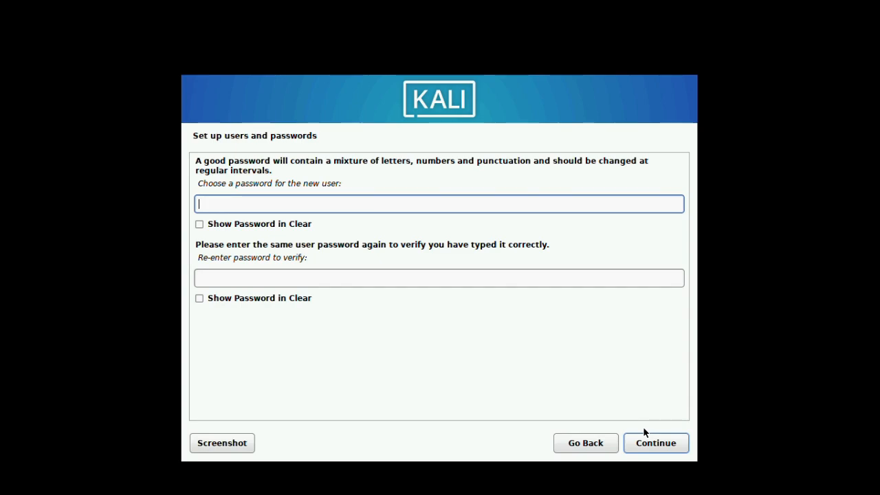
Step: Enter the new user's password in both fields and submit it
type("password***")
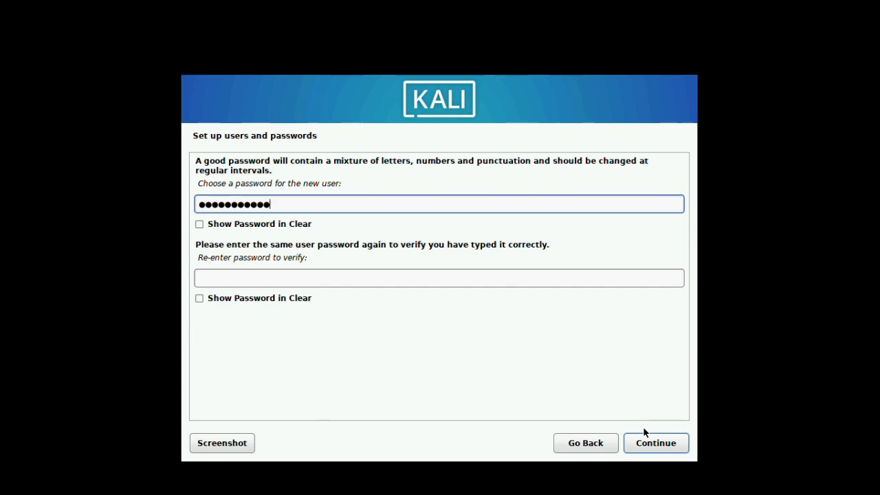
key("BackSpace")
key("BackSpace")
key("BackSpace")
key("BackSpace")
key("BackSpace")
key("BackSpace")
key("BackSpace")
key("BackSpace")
key("BackSpace")
key("BackSpace")
key("BackSpace")
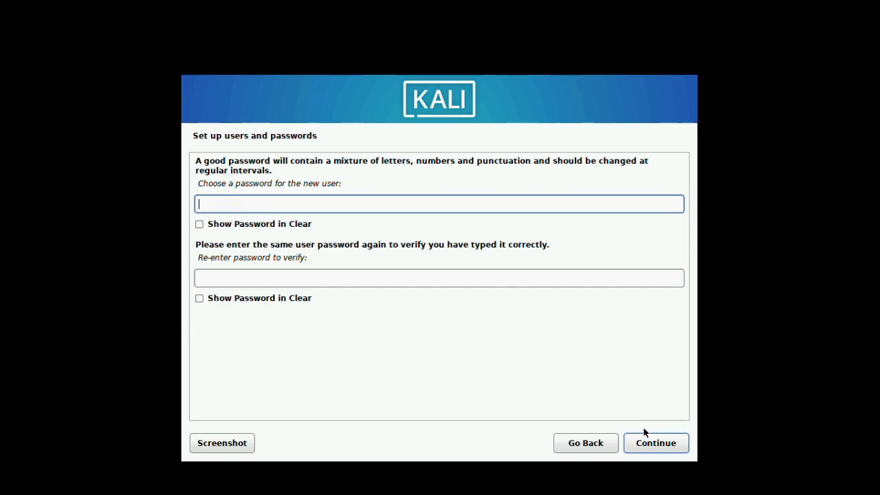
type("********")
key("Tab")
key("Tab")
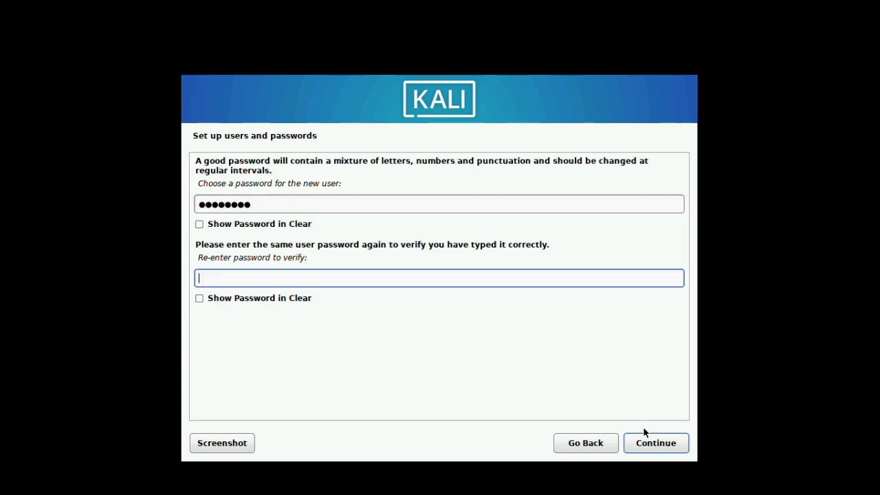
type("********")
key("Tab")
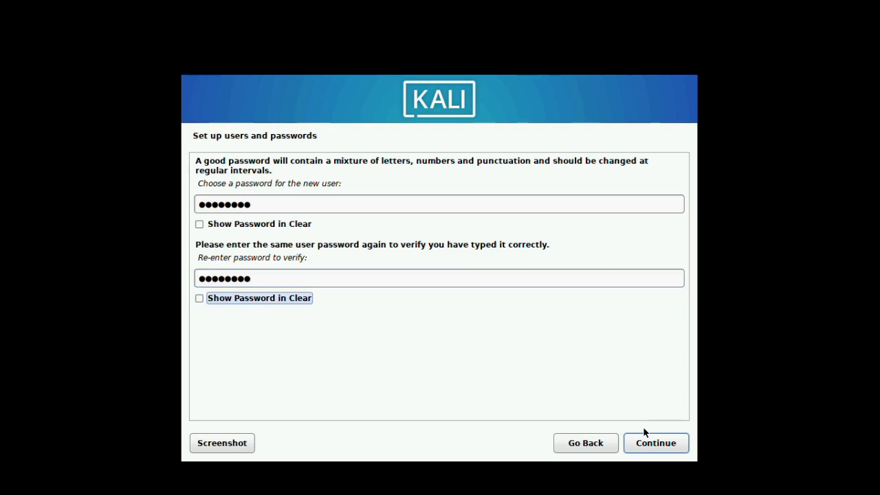
key("Tab")
key("Return")
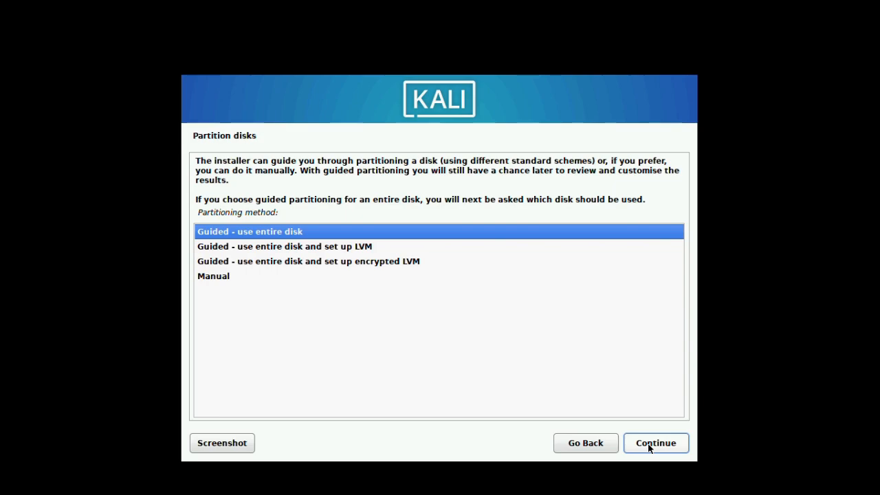
Step: Guided-partition the entire VBOX HARDDISK with all files in one partition and write the changes
left_click(649, 447)
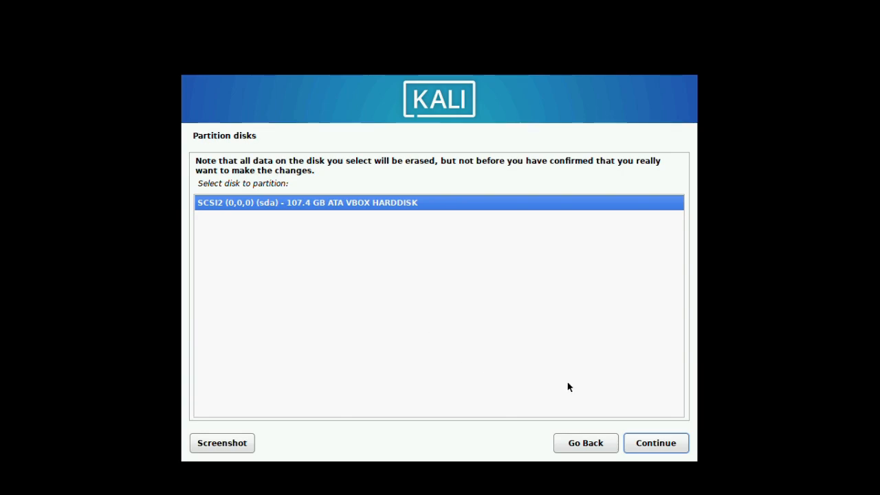
left_click(671, 447)
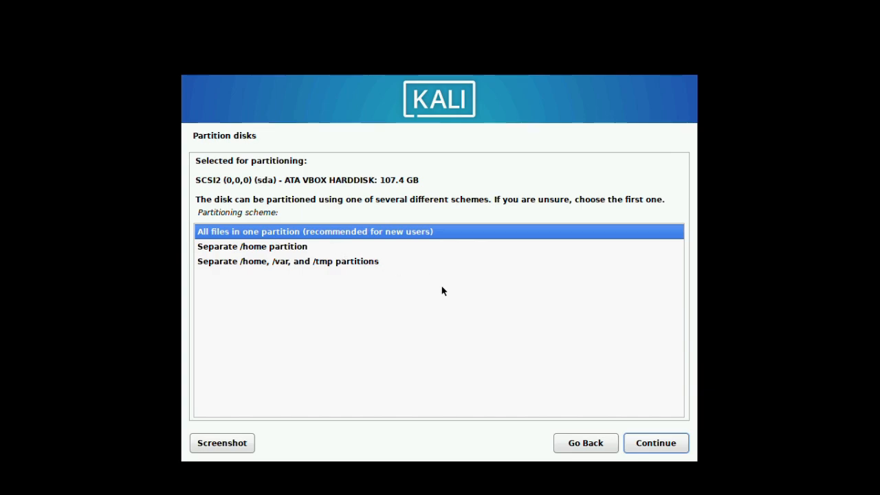
left_click(651, 450)
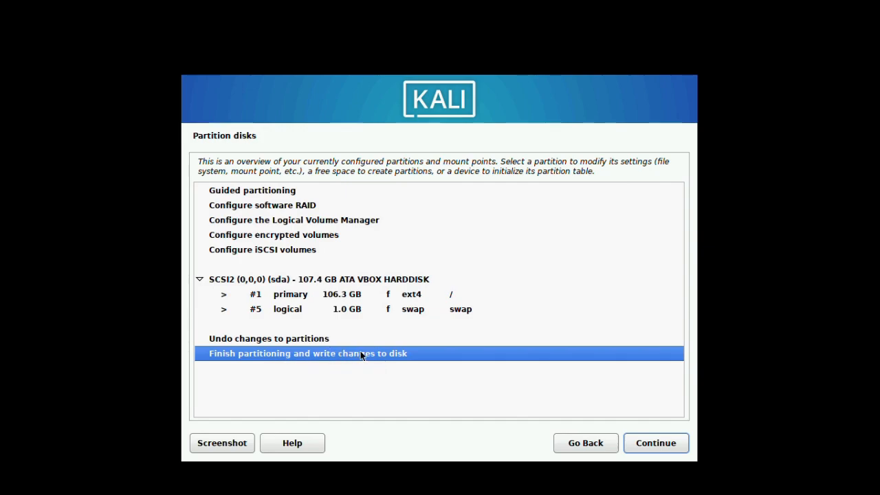
left_click(639, 444)
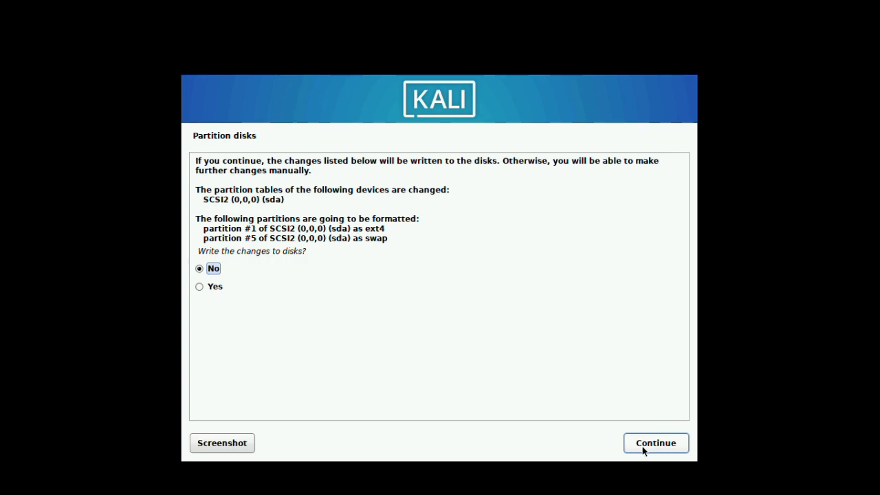
left_click(200, 288)
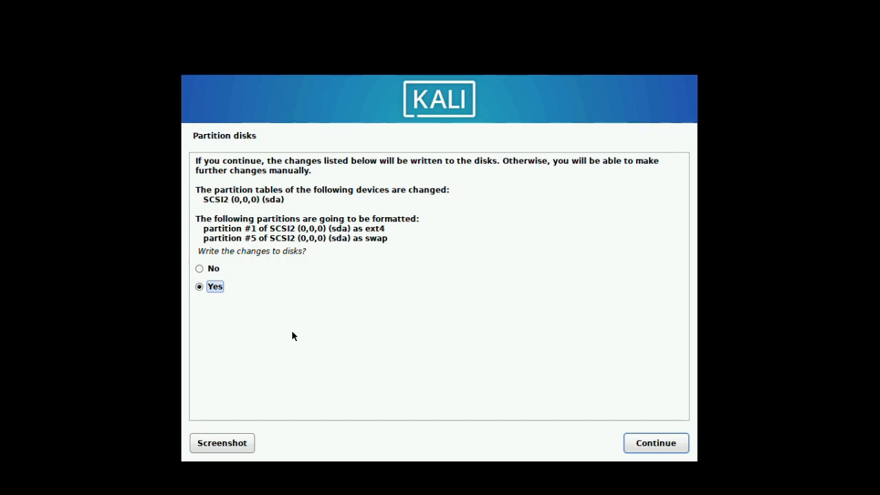
left_click(640, 446)
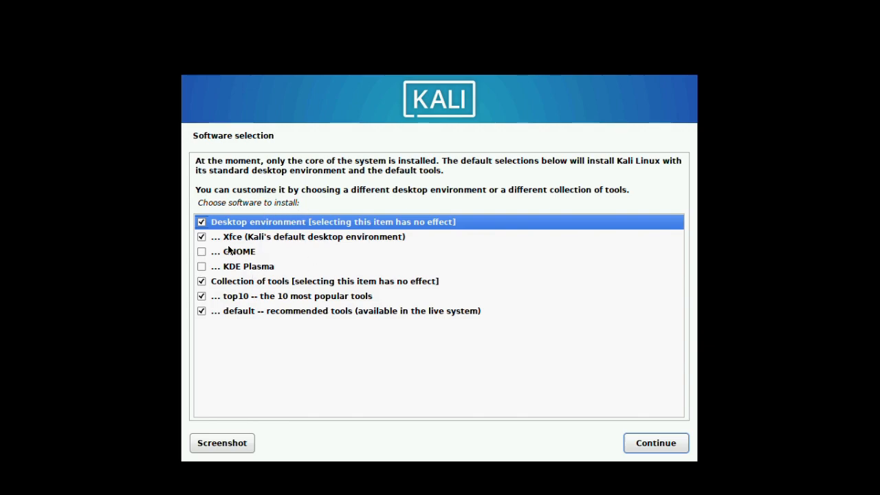
Step: Select GNOME instead of Xfce in Software selection and start the software installation
left_click(201, 253)
left_click(201, 253)
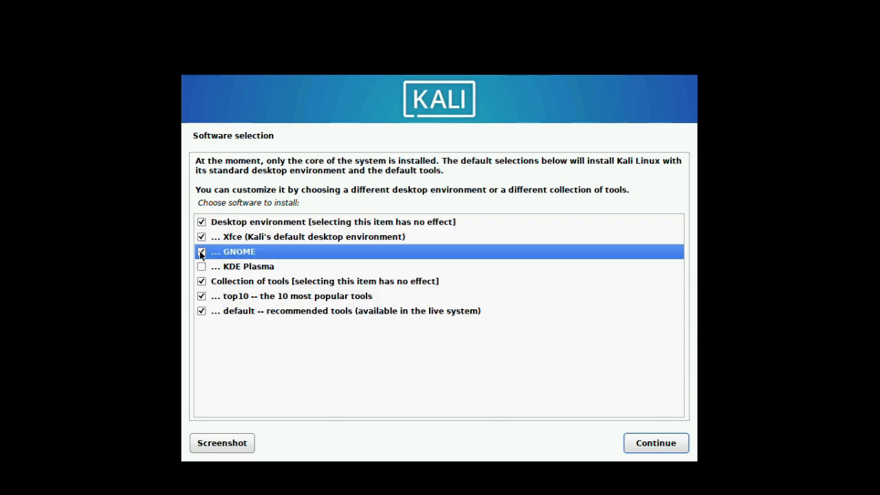
left_click(200, 237)
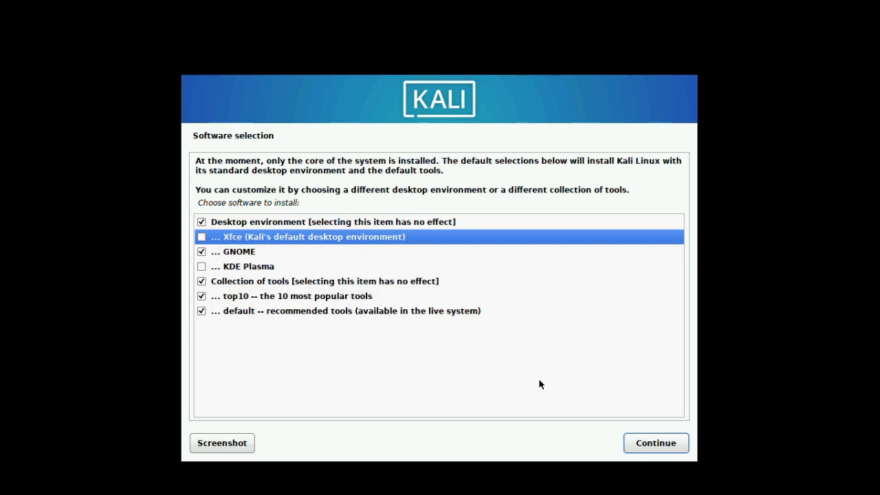
left_click(646, 444)
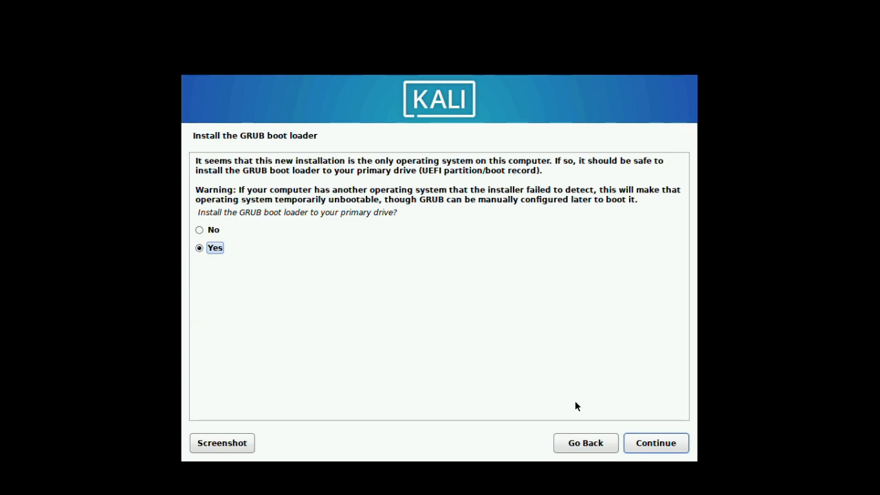
Step: Install the GRUB boot loader onto /dev/sda
left_click(648, 448)
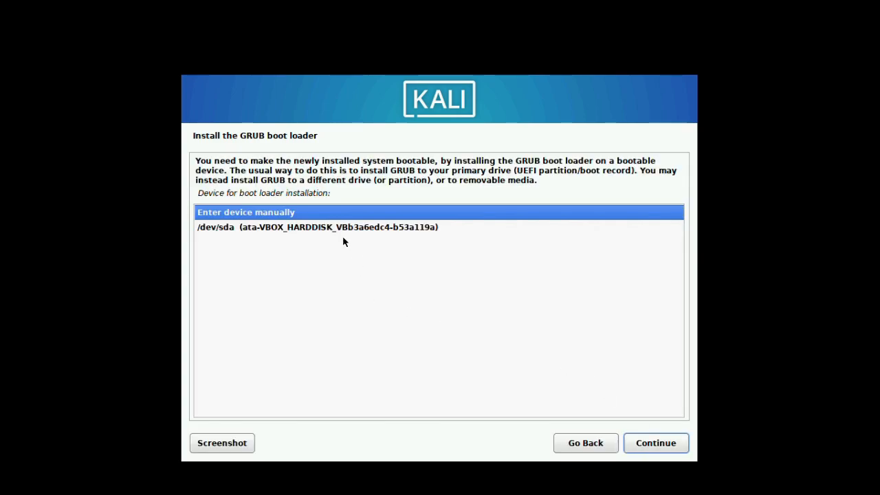
left_click(257, 234)
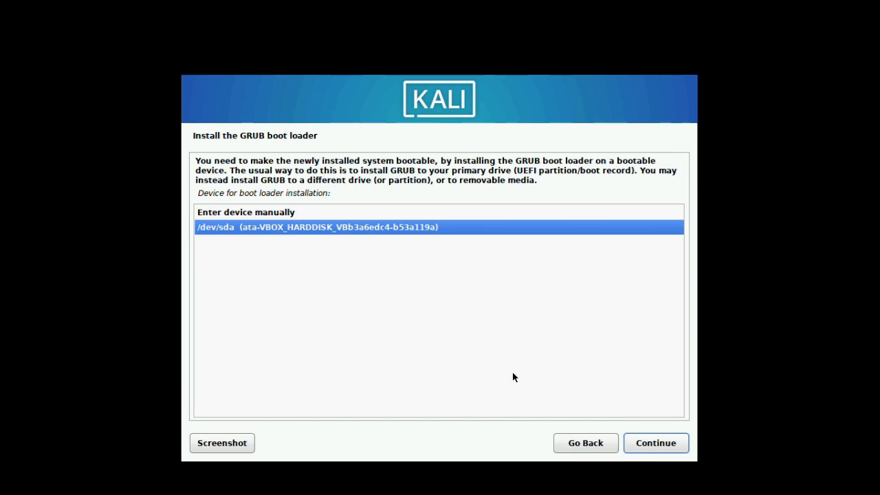
left_click(648, 445)
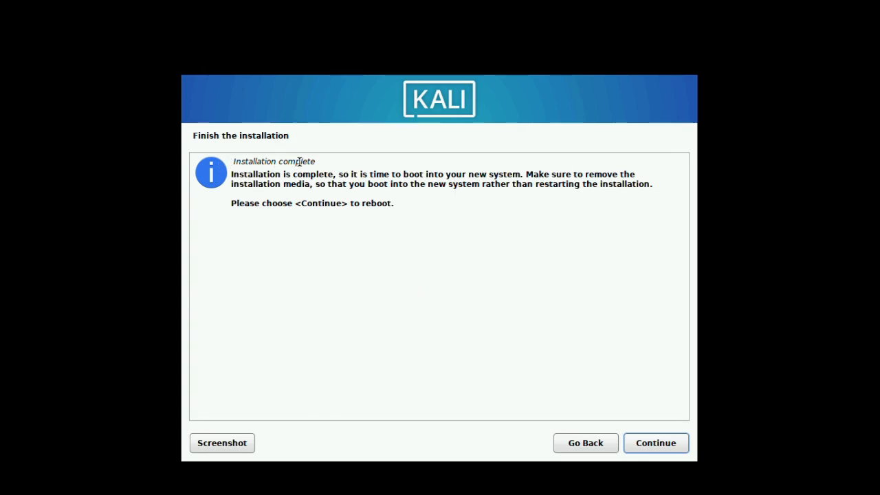
Step: Reboot, boot the default Kali GNU/Linux entry, and log in with the new user's password
left_click(656, 446)
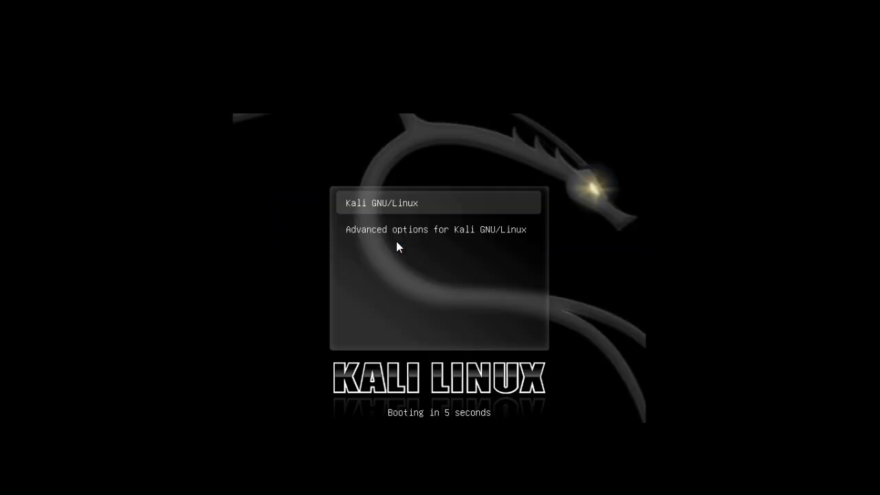
key("Return")
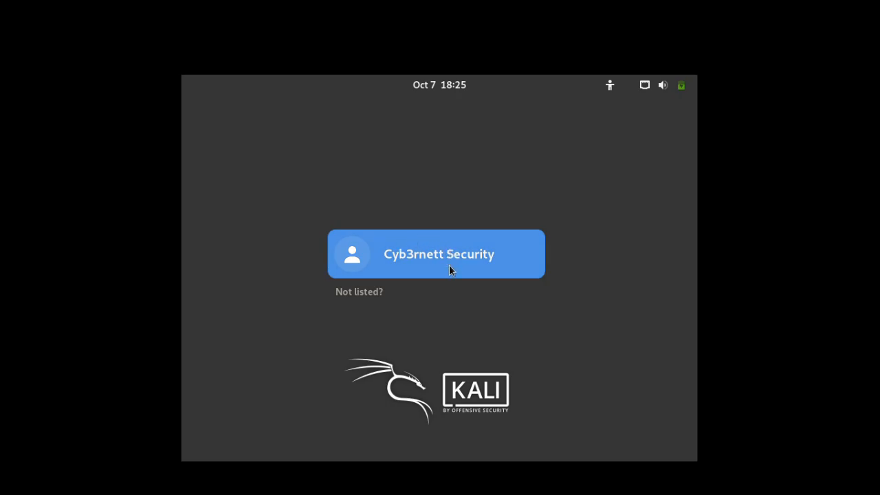
left_click(449, 265)
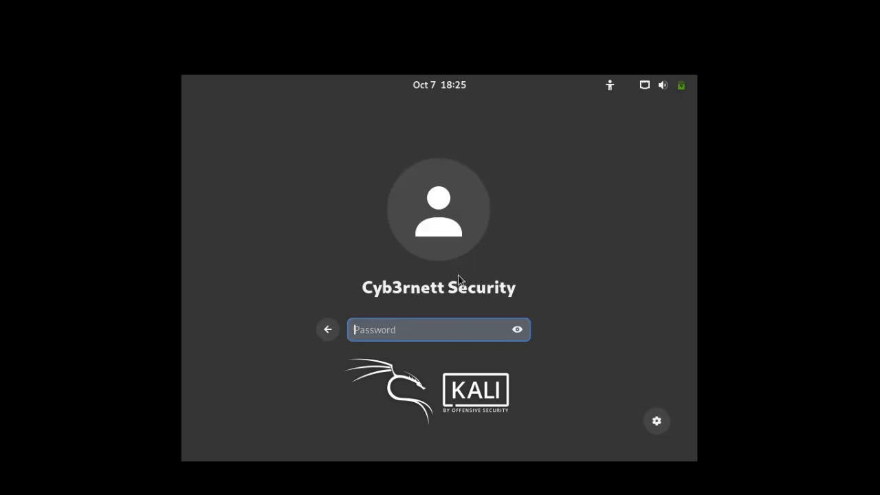
type("*********")
key("BackSpace")
key("BackSpace")
key("BackSpace")
key("BackSpace")
key("BackSpace")
key("BackSpace")
key("BackSpace")
key("BackSpace")
type("*******")
key("Return")
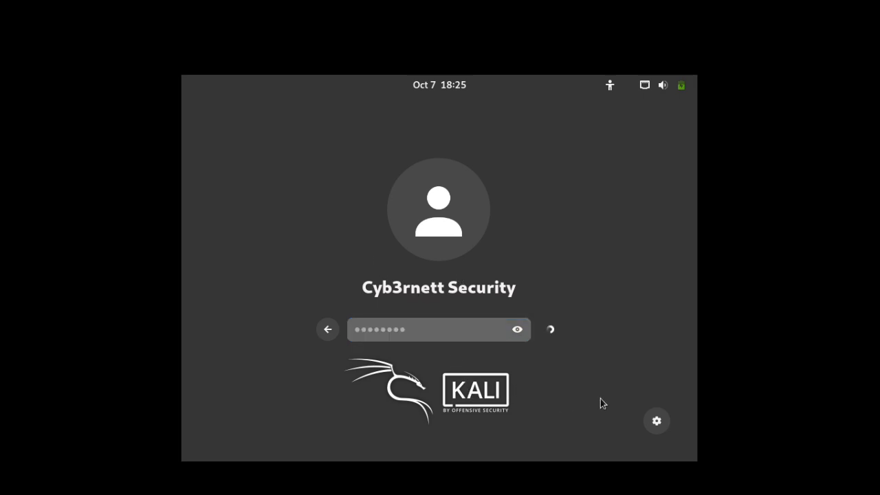